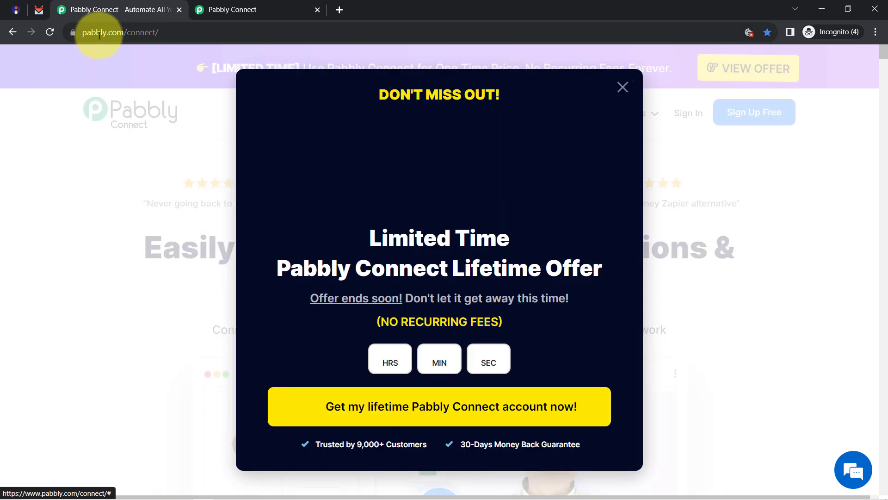
Close the lifetime offer popup on the Pabbly Connect product page.
drag(111, 32, 165, 31)
click(627, 104)
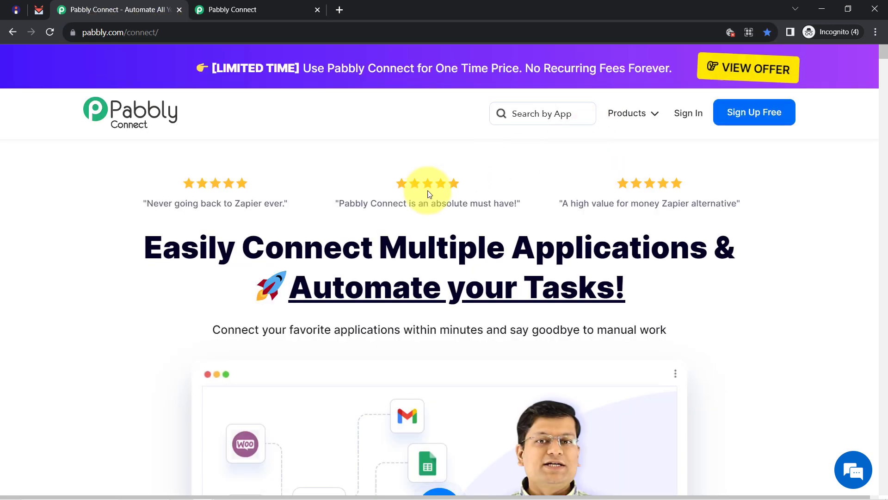
drag(180, 247, 574, 340)
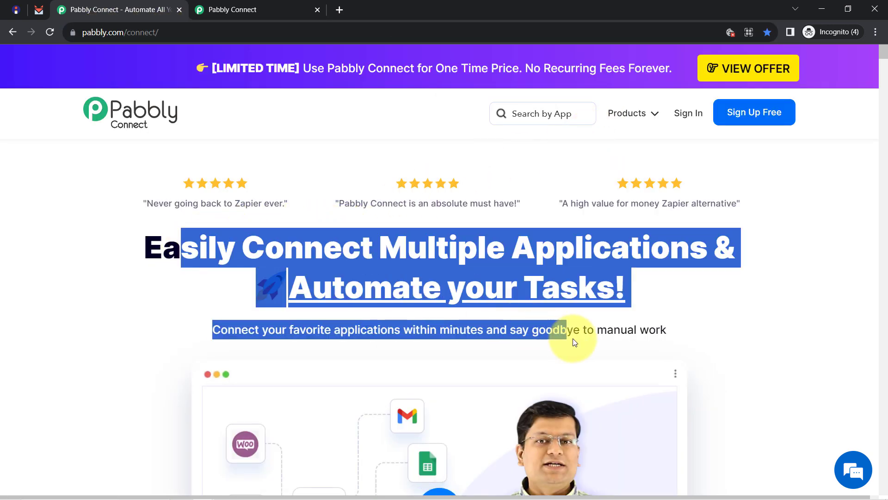
Switch to the second tab and show the Pabbly Connect Dashboard with its task counts.
click(262, 6)
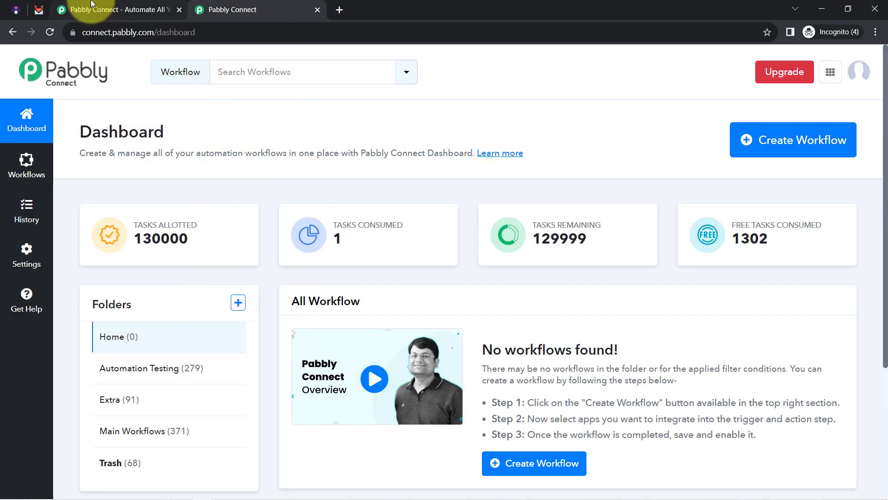
click(104, 10)
click(588, 177)
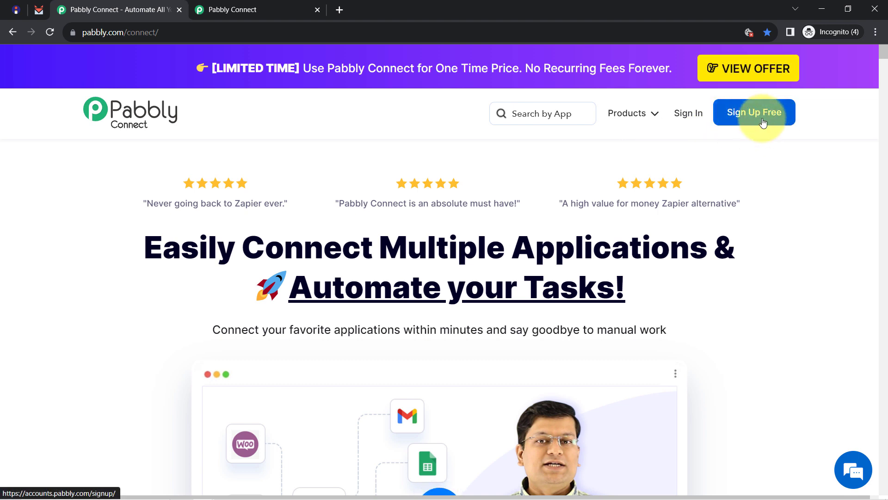
click(251, 7)
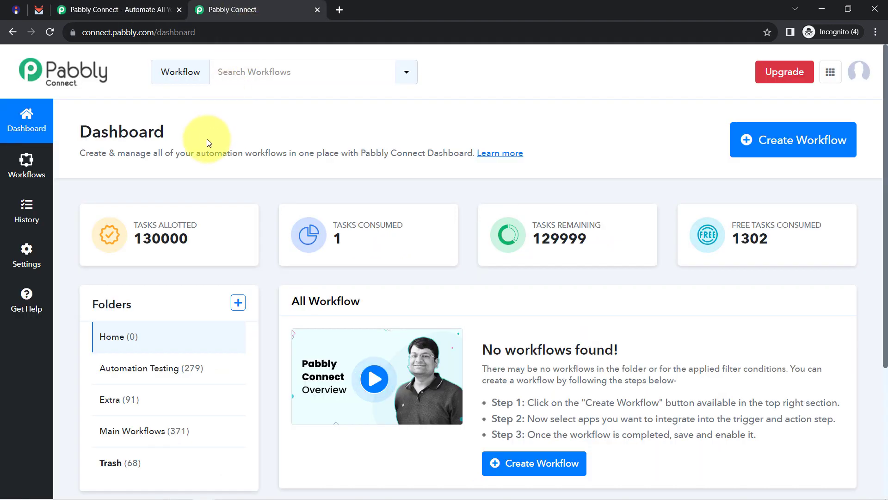
drag(97, 123, 174, 153)
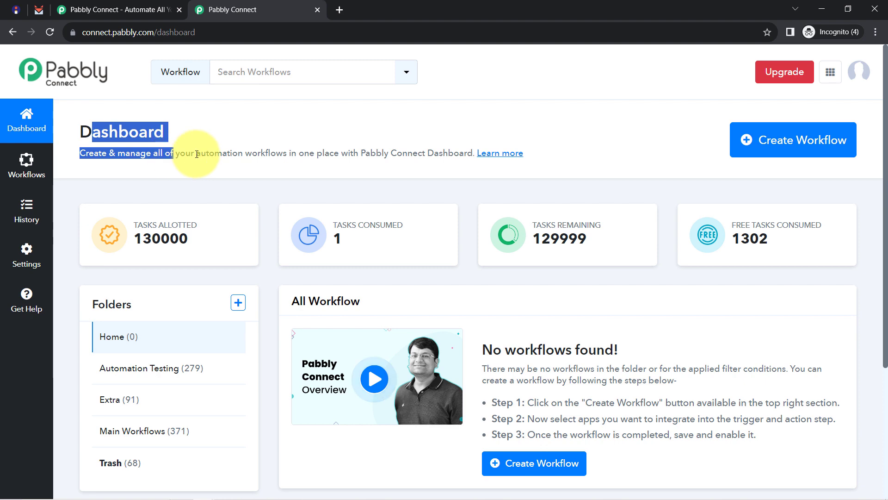
Paste 'Create SendFox Contact on Instamojo Sale Automatically' as the new workflow name and create it.
click(794, 141)
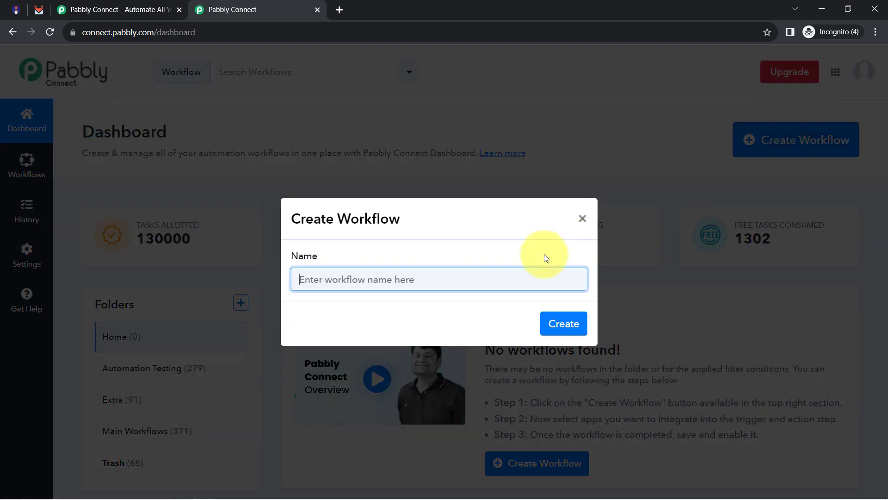
click(459, 275)
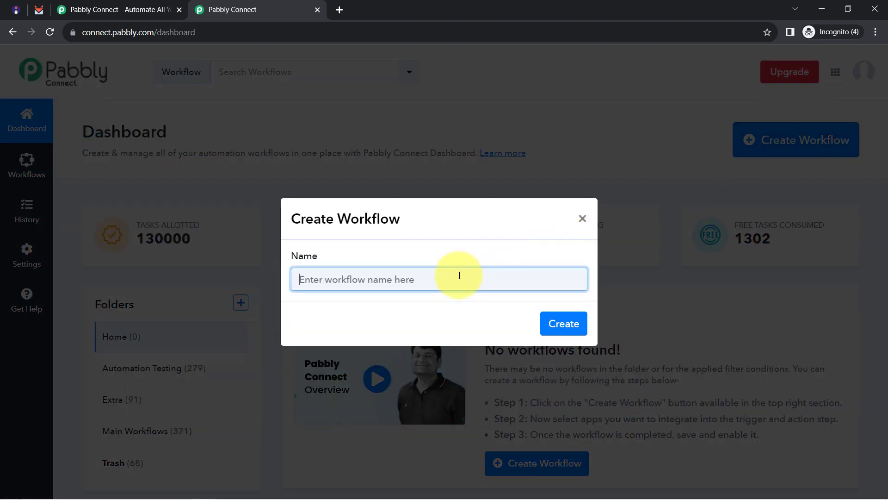
text(Create SendFox Contact on Instamojo Sale Automatically)
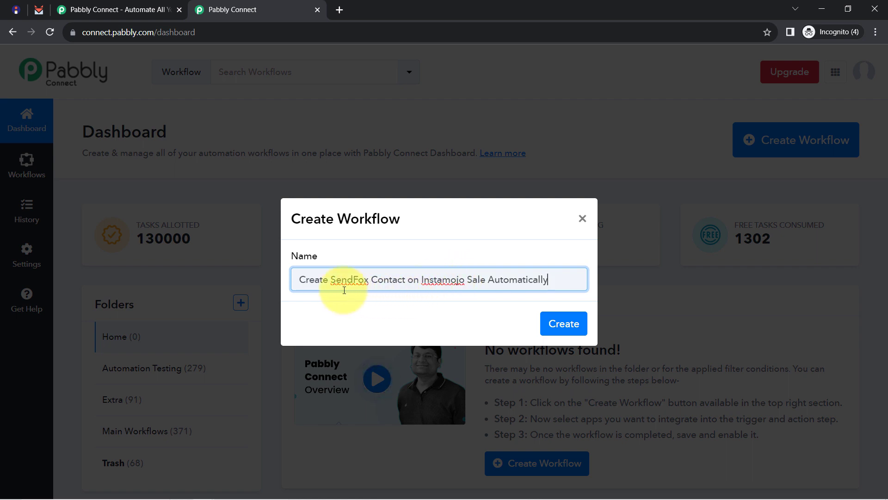
drag(315, 281, 534, 283)
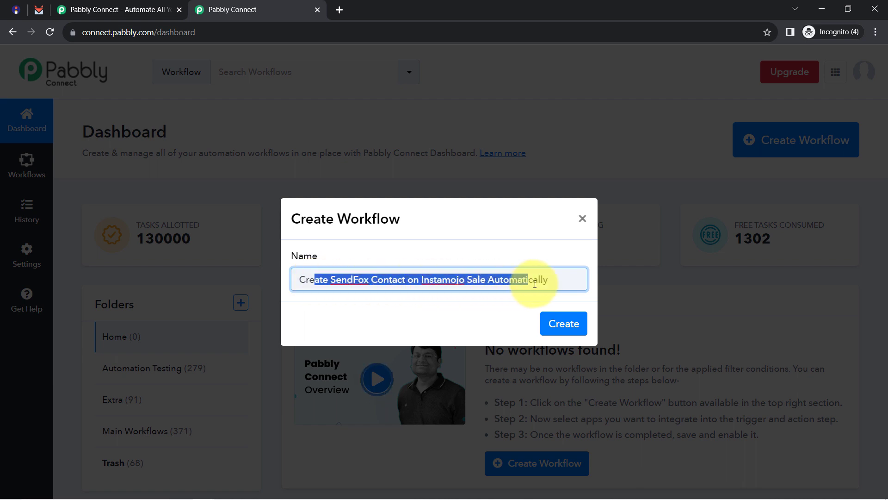
click(560, 320)
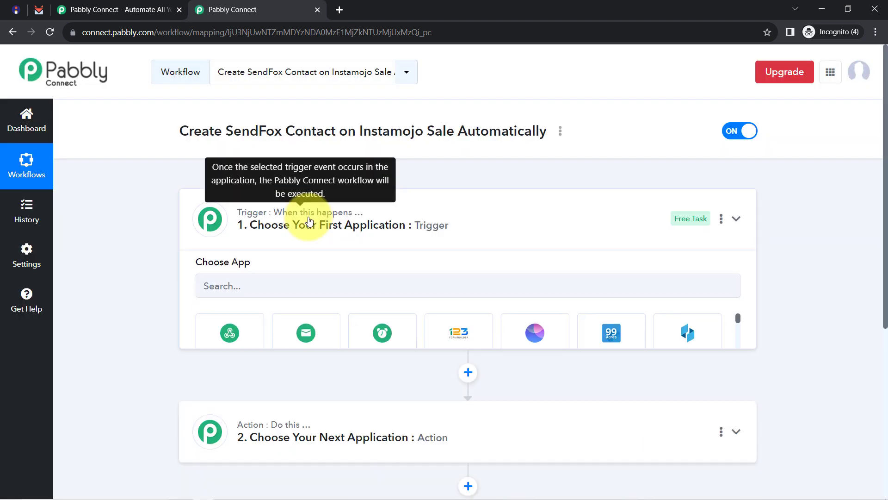
Search 'inst' and choose Instamojo as the trigger app.
click(310, 221)
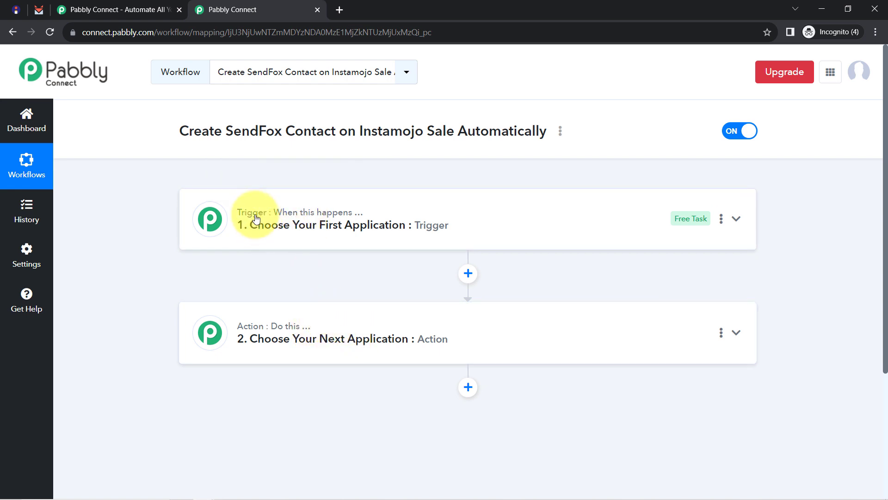
drag(292, 334, 285, 323)
click(240, 234)
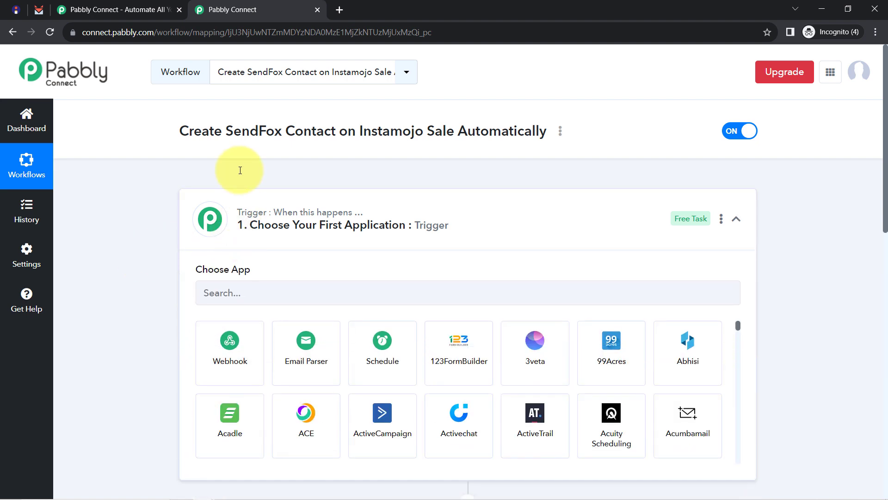
drag(181, 134, 540, 132)
click(226, 302)
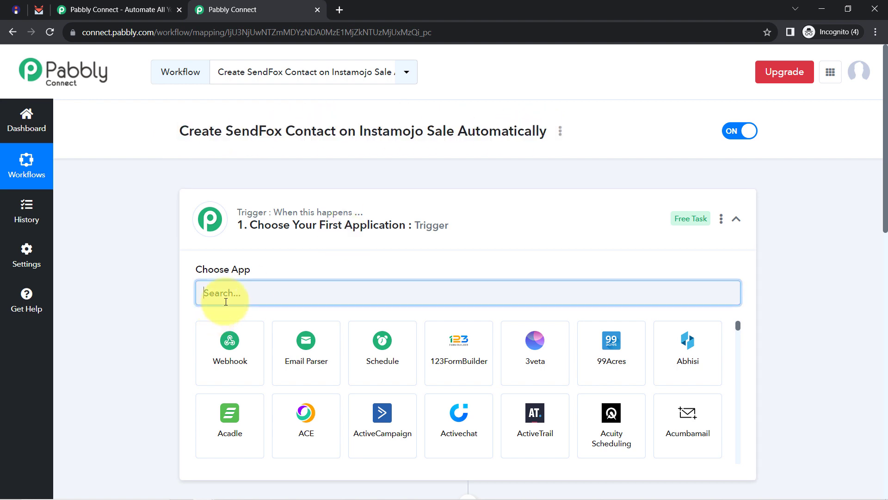
text(9)
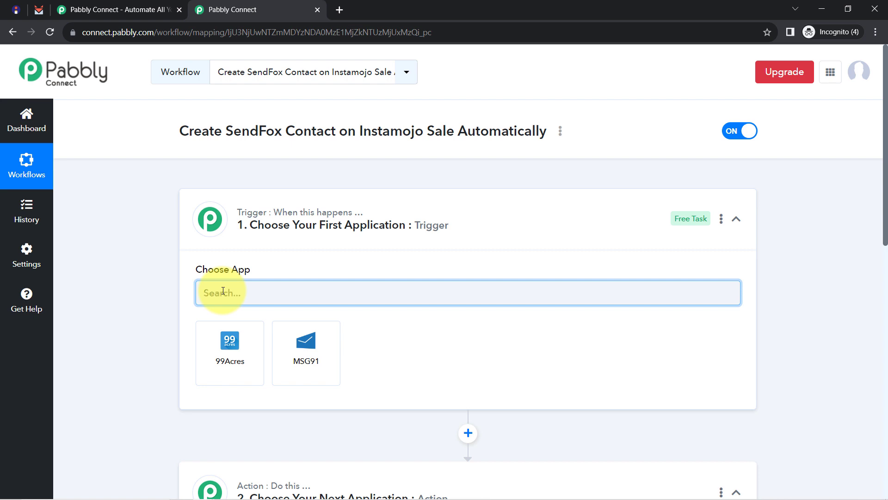
text(inst)
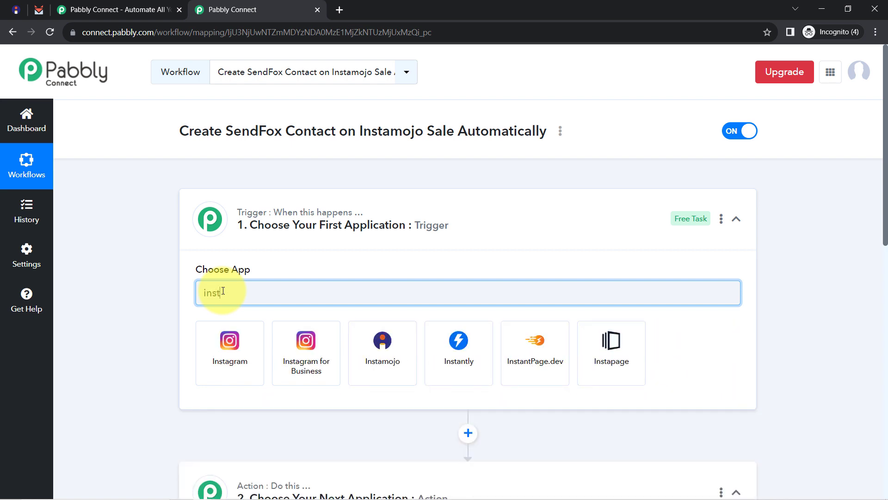
click(366, 344)
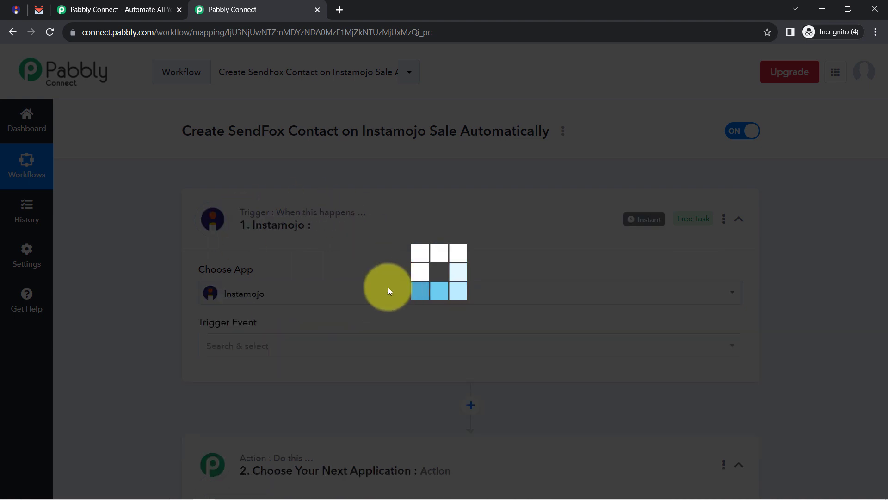
Search 'sen' and choose SendFox as the action app.
scroll(268, 323, down, 2)
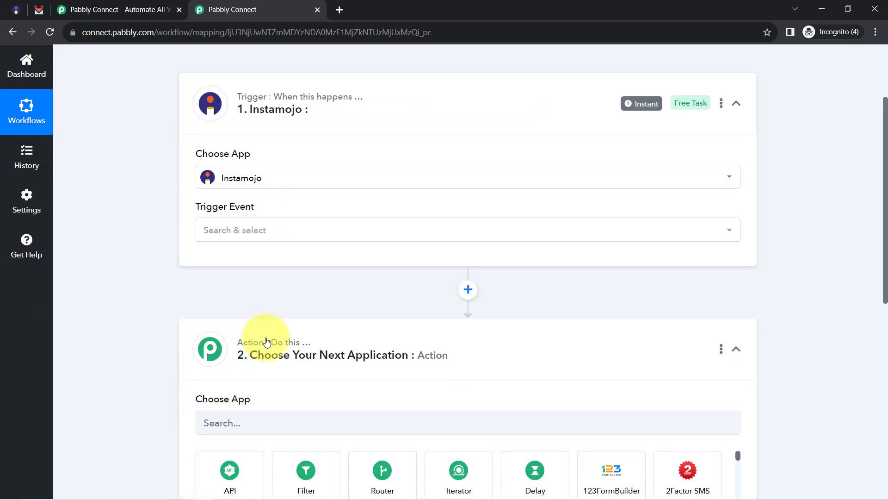
click(231, 421)
text(se)
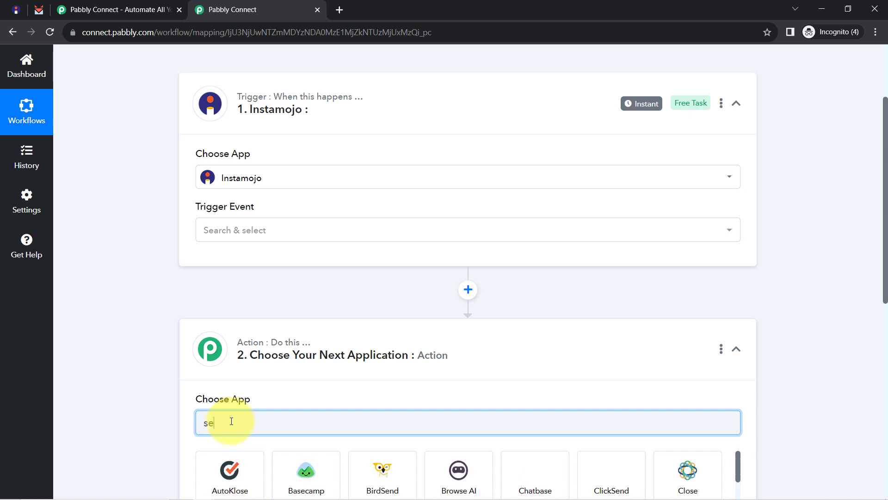
text(nd)
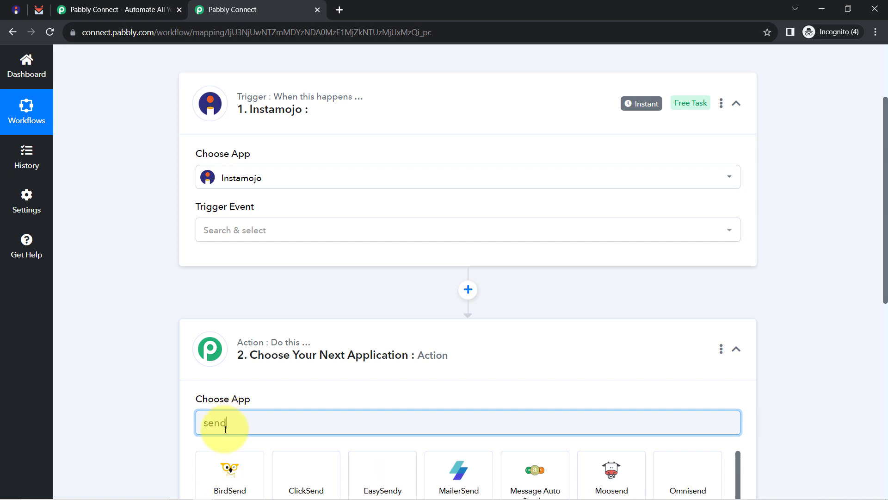
scroll(208, 417, down, 2)
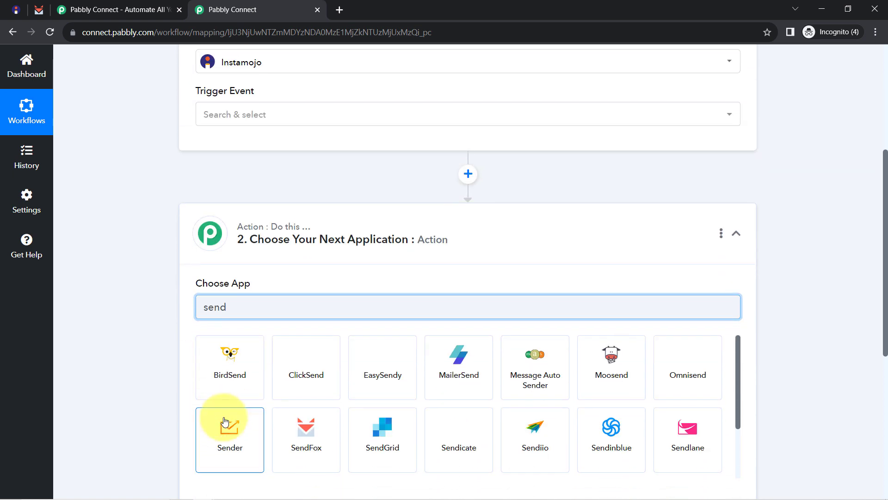
click(305, 431)
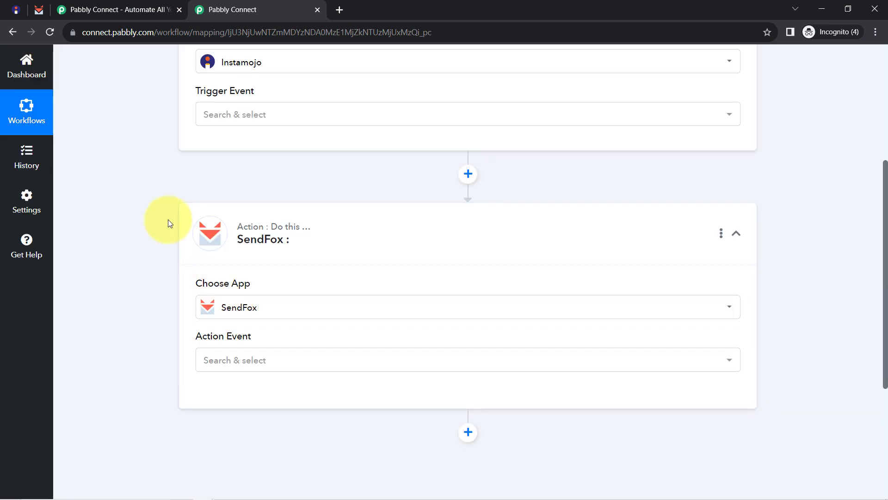
scroll(168, 219, up, 5)
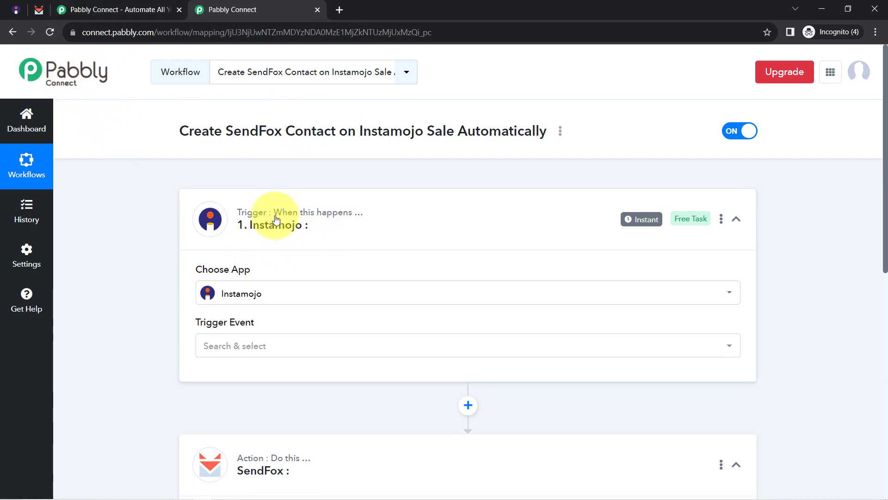
Set the Instamojo trigger event to New Sale.
click(206, 350)
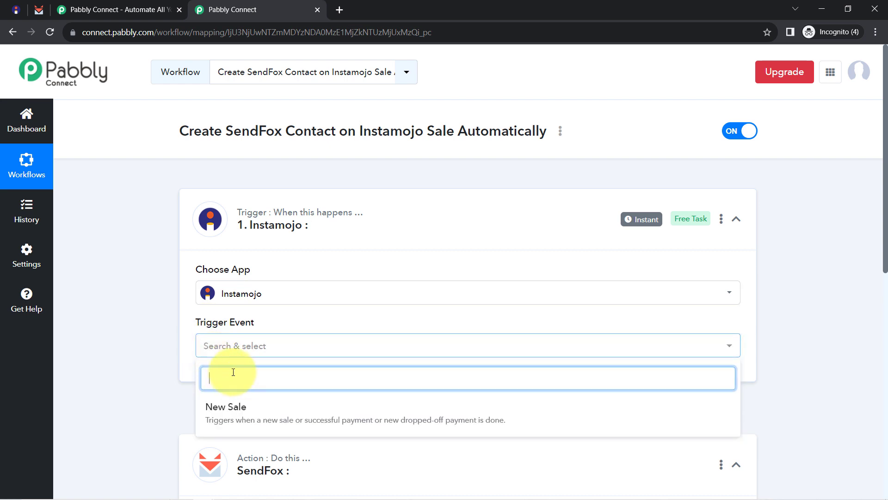
click(236, 409)
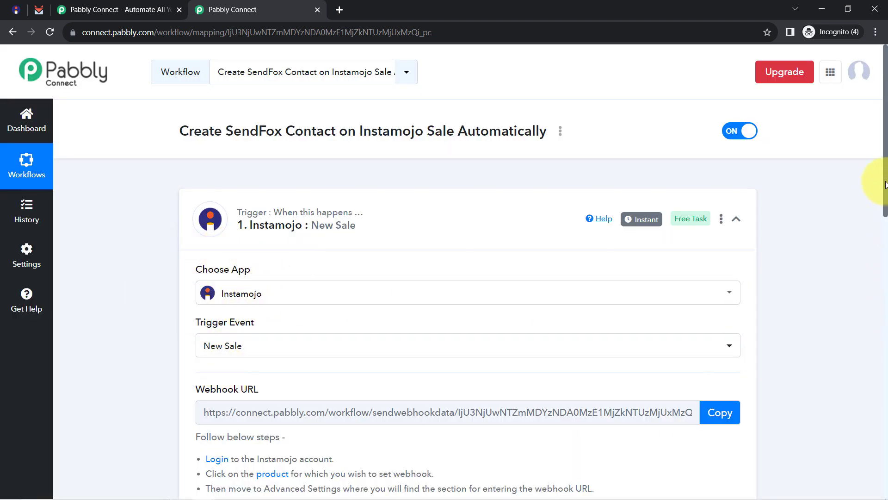
drag(885, 184, 885, 235)
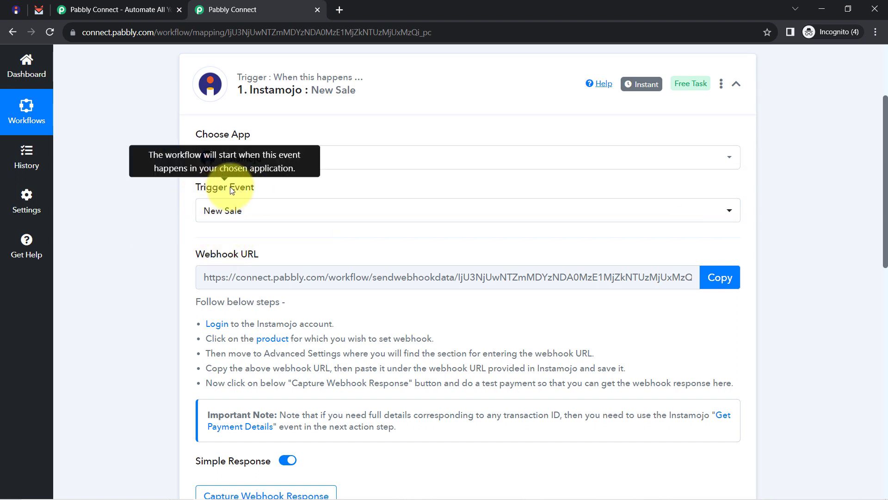
Review the webhook setup steps and copy the trigger's webhook URL.
drag(210, 255, 267, 256)
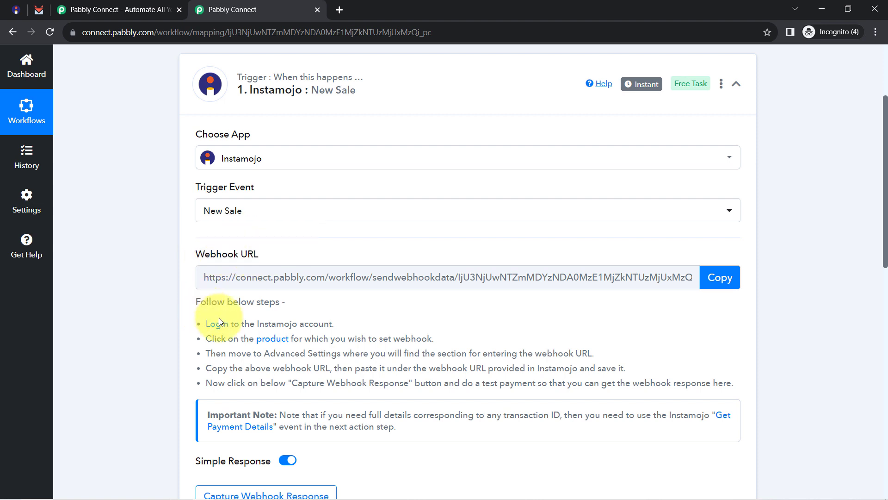
drag(219, 319, 250, 382)
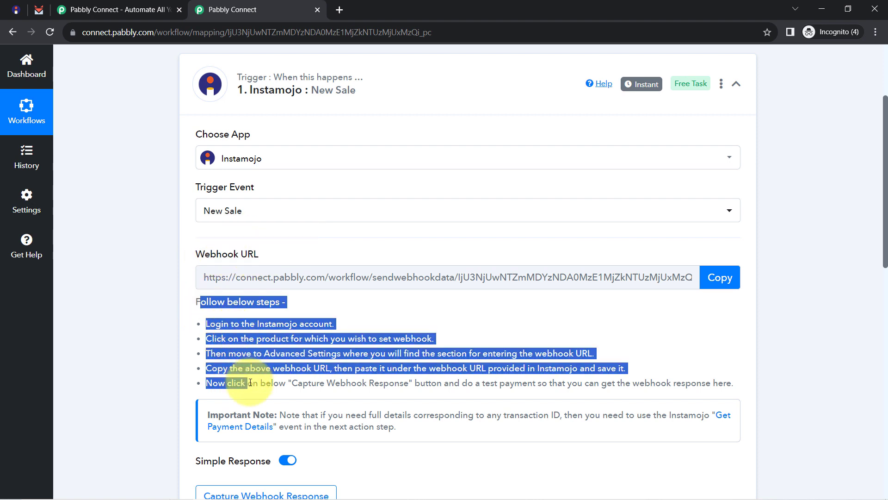
click(246, 359)
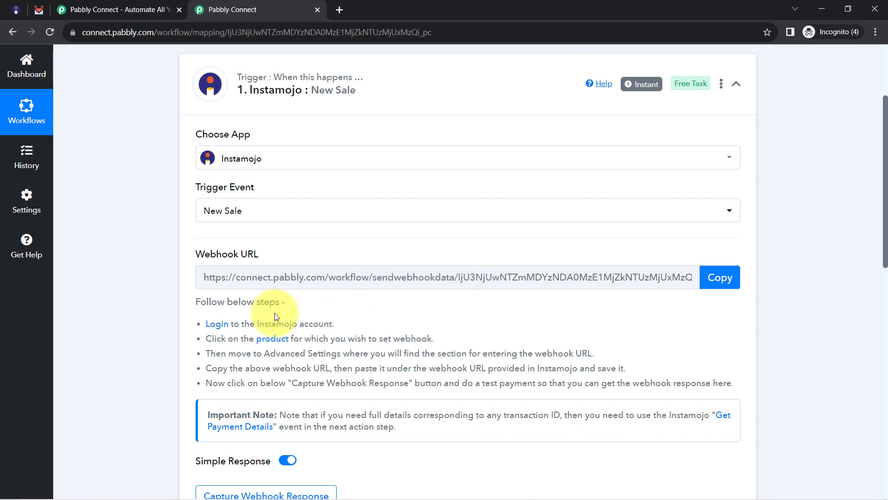
drag(212, 305, 325, 378)
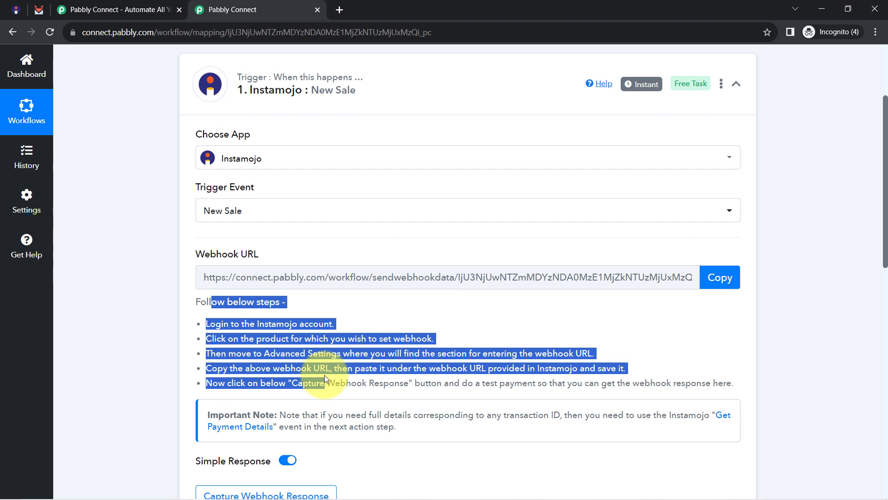
click(713, 284)
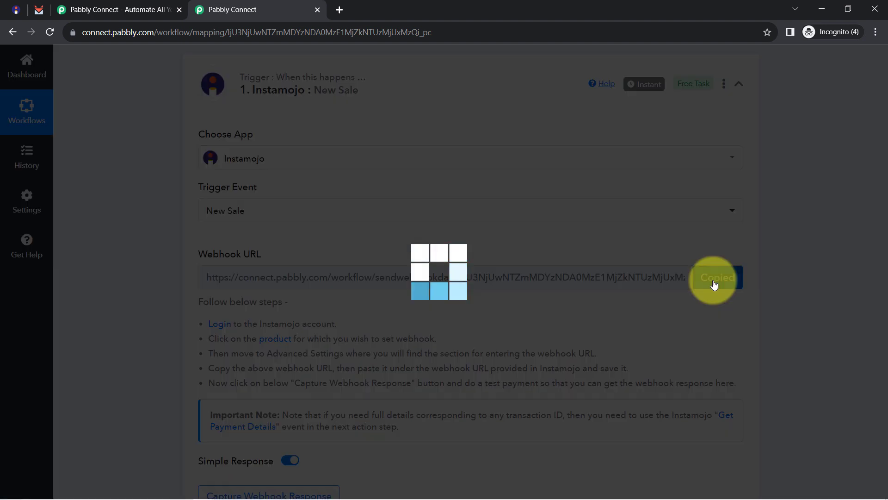
Open the PHP for Beginners product for editing in the Instamojo dashboard.
click(13, 13)
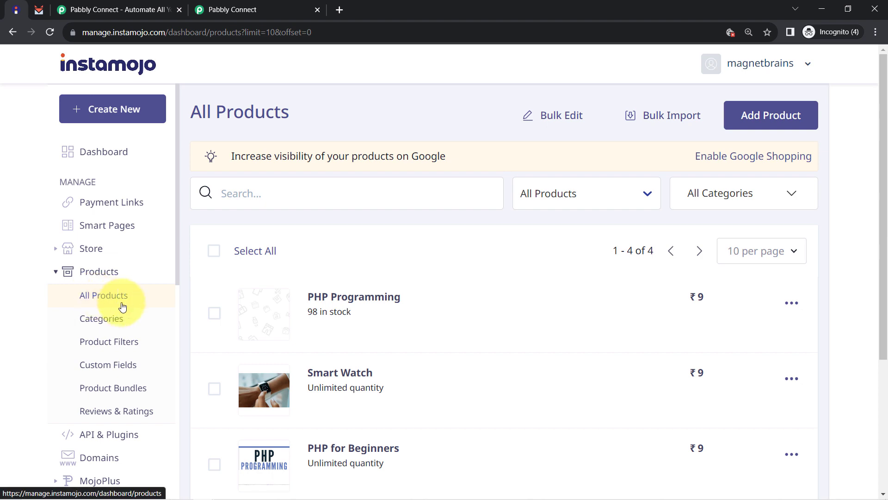
scroll(474, 276, down, 5)
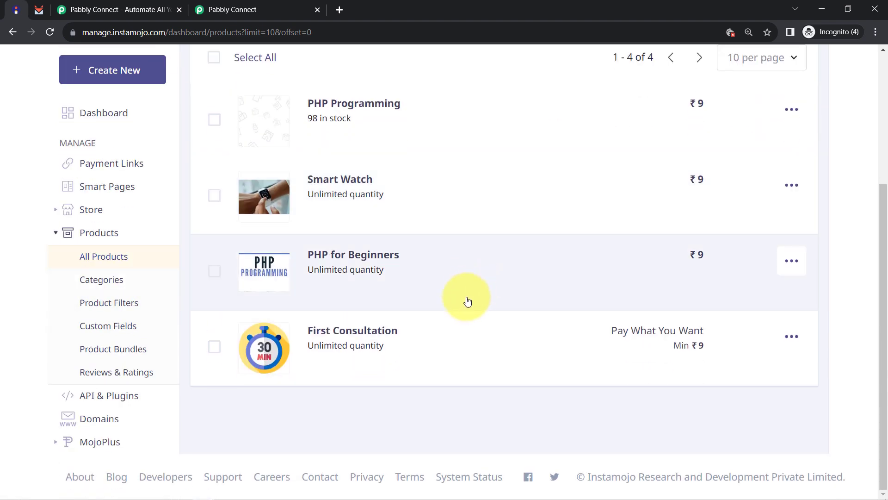
scroll(466, 301, up, 4)
scroll(374, 249, down, 3)
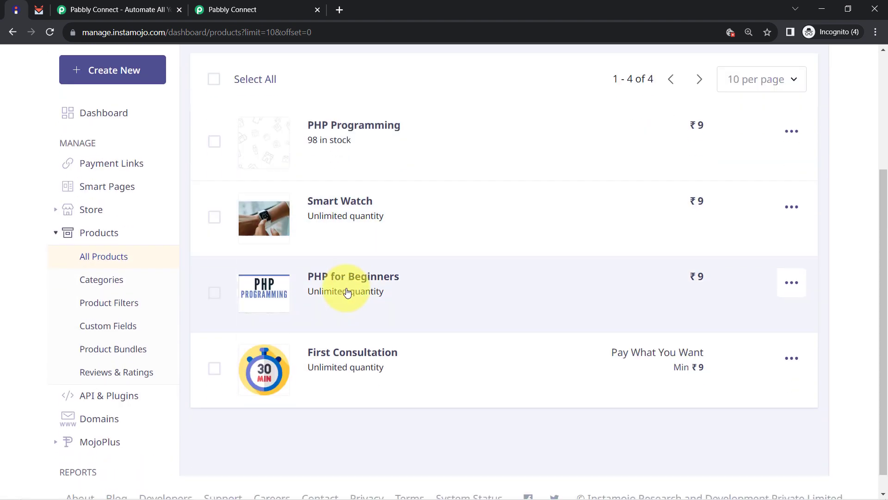
scroll(341, 291, up, 4)
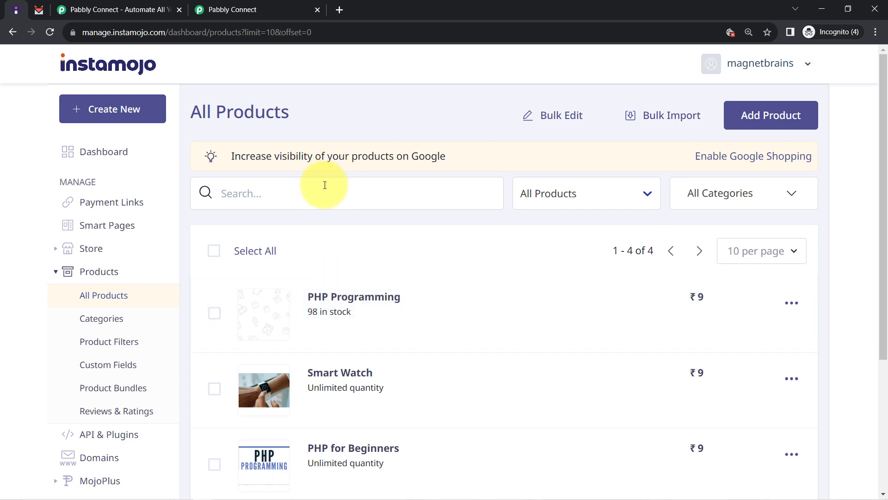
scroll(327, 238, down, 4)
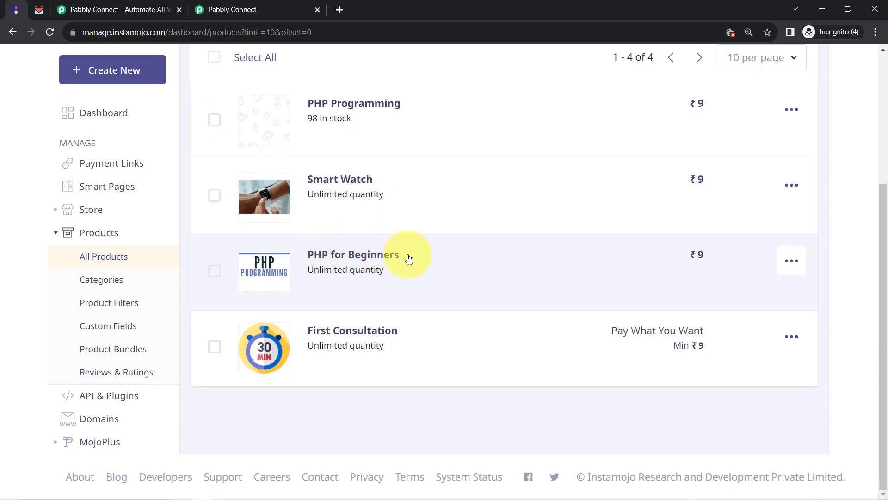
click(789, 266)
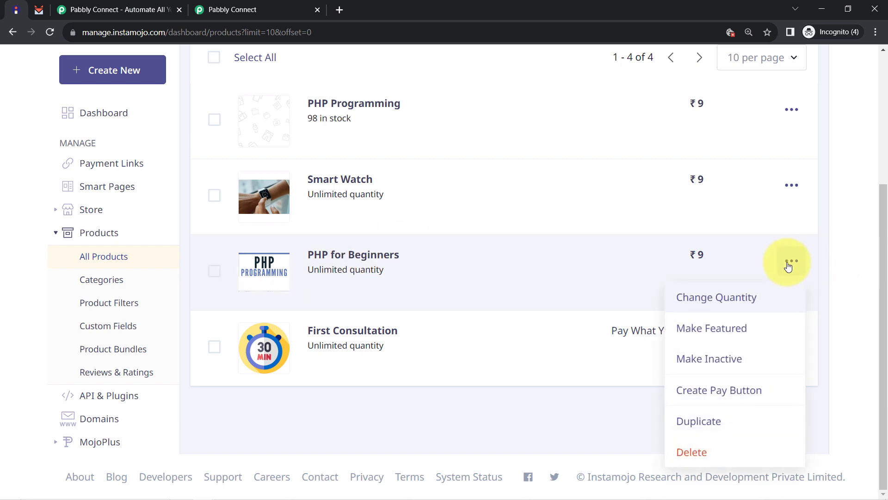
click(388, 254)
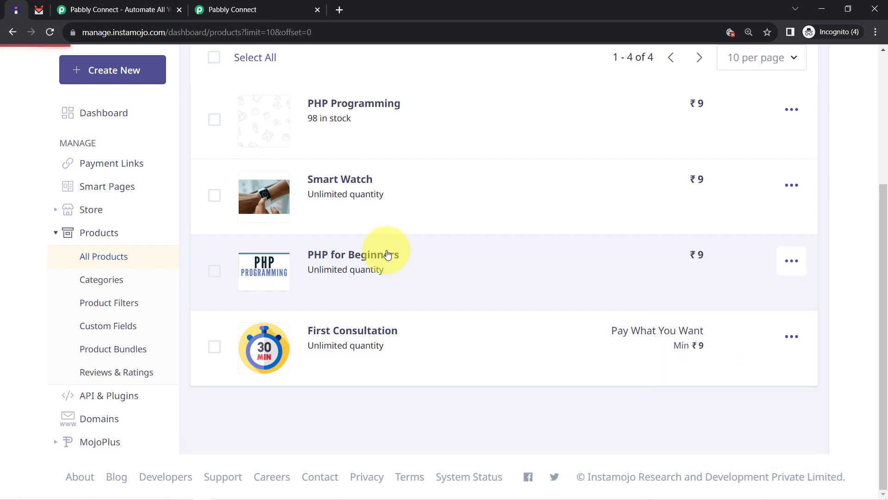
Clear the existing Webhook URL in the product's Advanced settings.
scroll(221, 412, down, 5)
scroll(222, 413, down, 10)
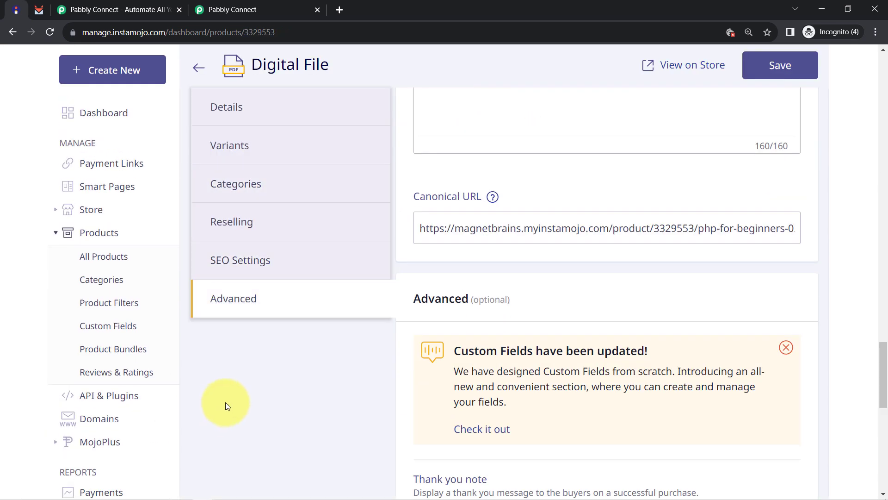
scroll(510, 340, down, 6)
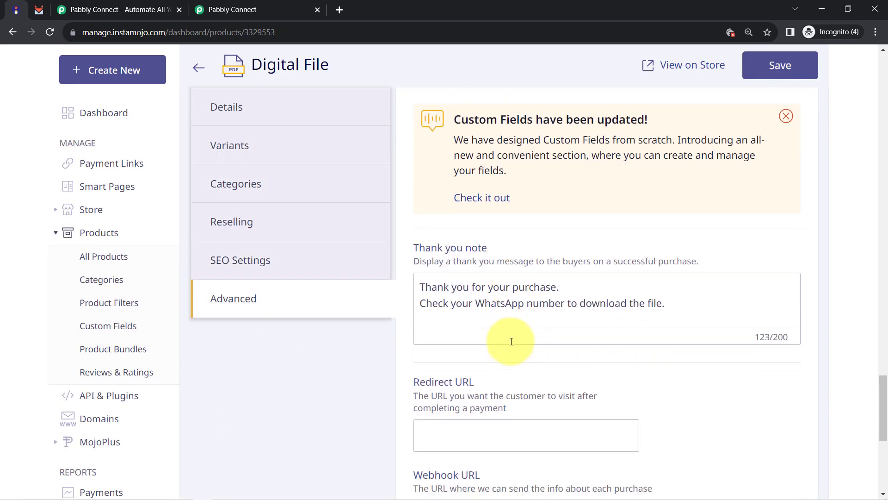
scroll(525, 413, down, 5)
scroll(484, 324, up, 1)
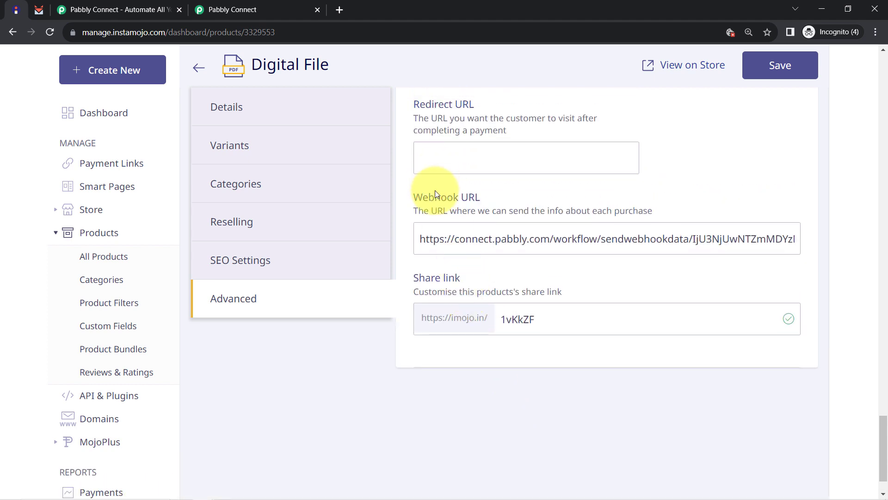
drag(425, 204, 508, 202)
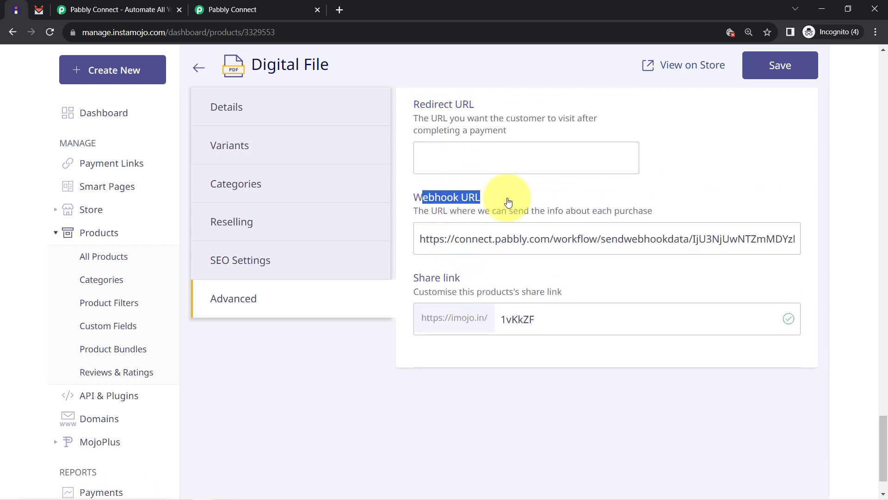
triple_click(481, 238)
right_click(502, 243)
click(482, 239)
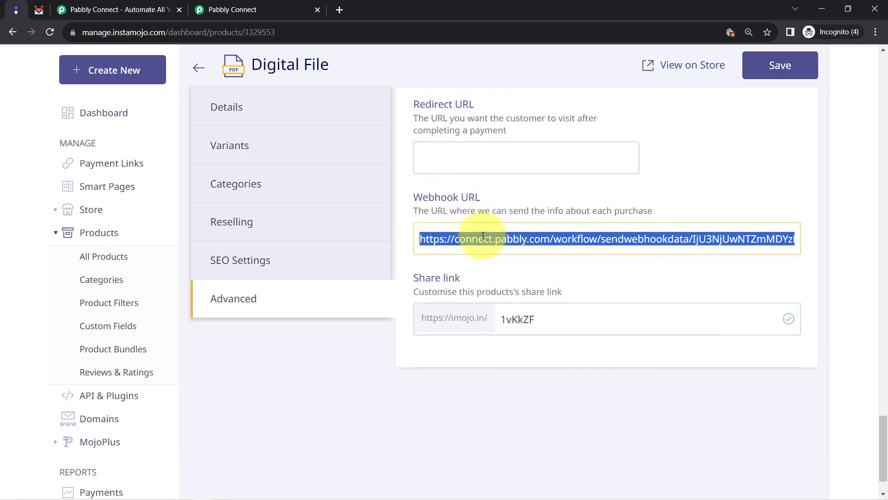
key(BackSpace)
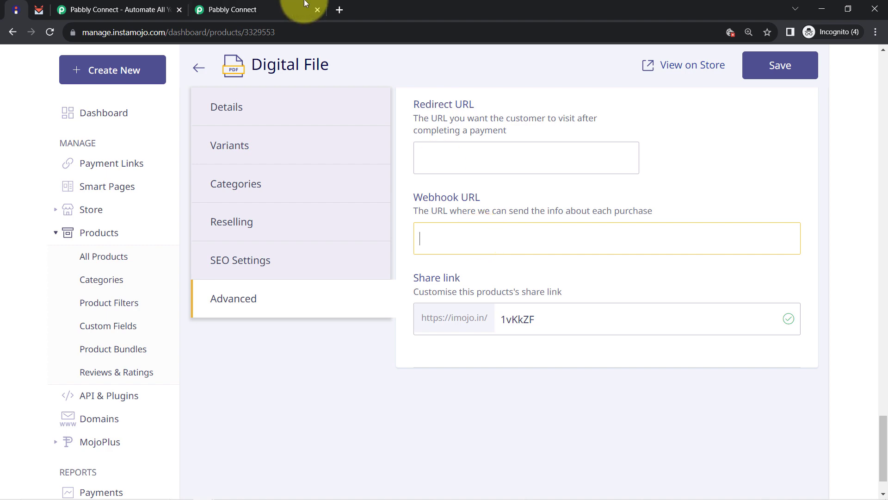
Paste the freshly copied Pabbly webhook URL into the field and save the product.
click(290, 10)
click(726, 273)
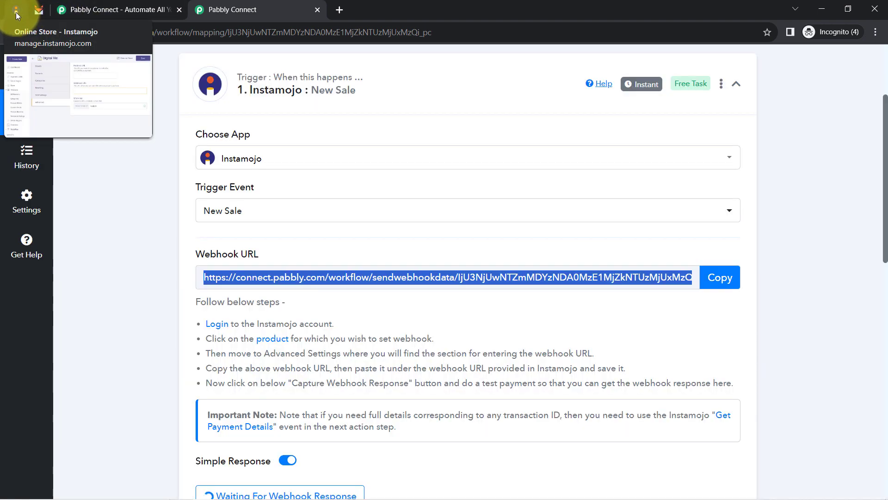
click(16, 13)
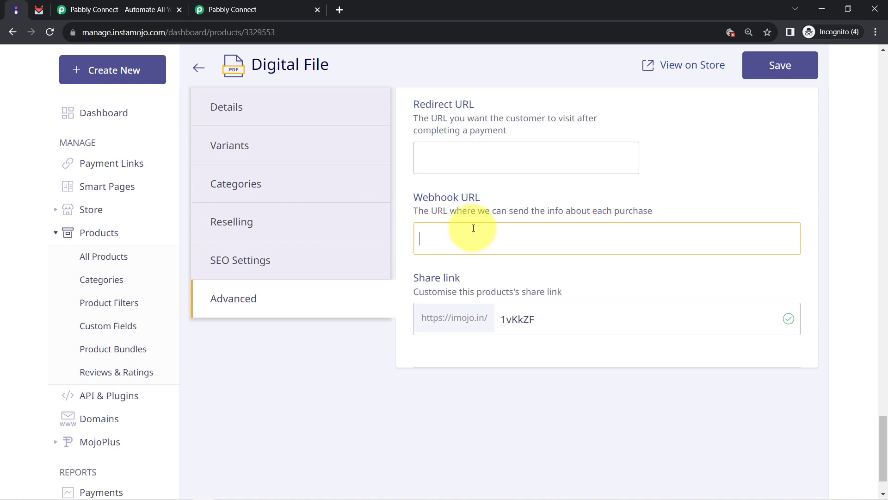
key(ctrl+v)
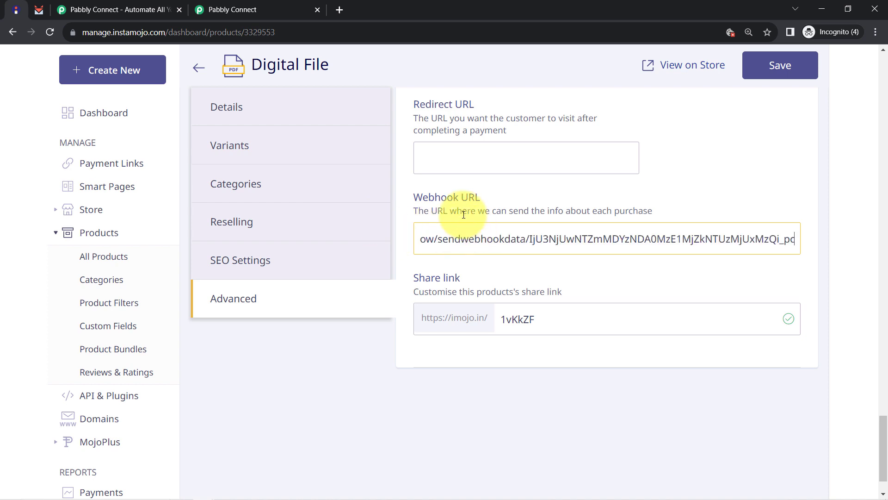
click(765, 69)
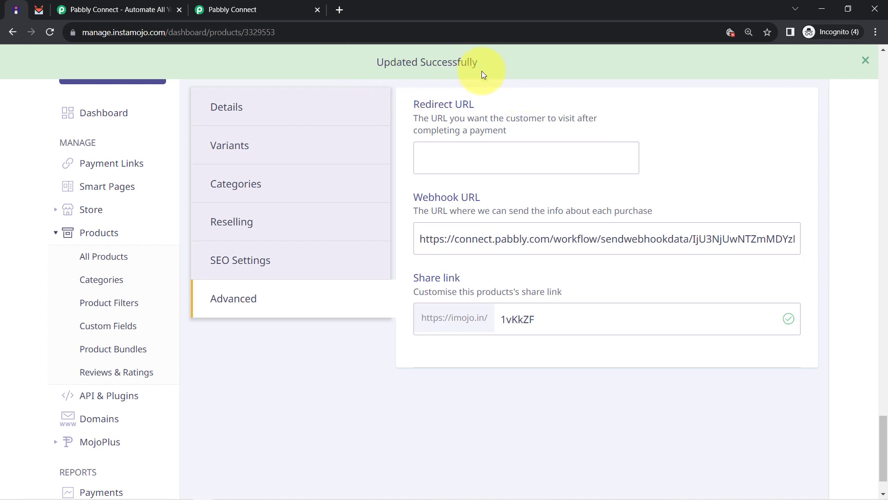
scroll(460, 273, up, 8)
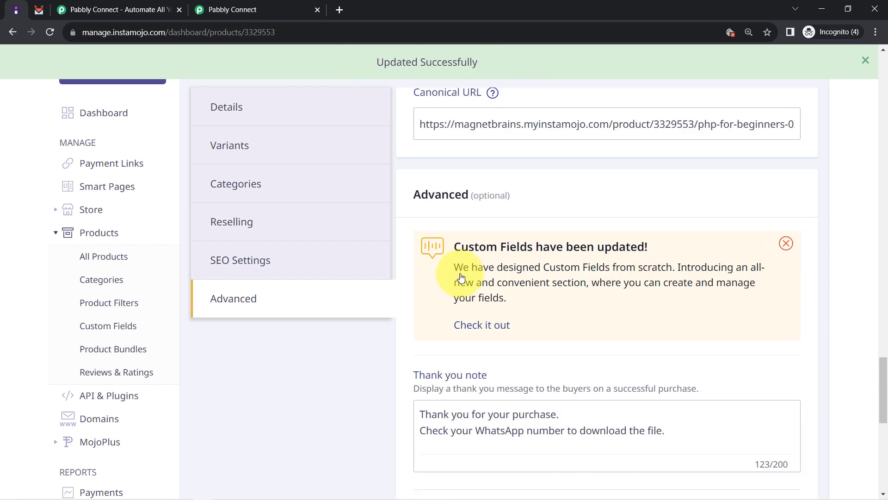
Return to the Pabbly workflow and read the trigger's note about submitting a test sale.
key(alt+Left)
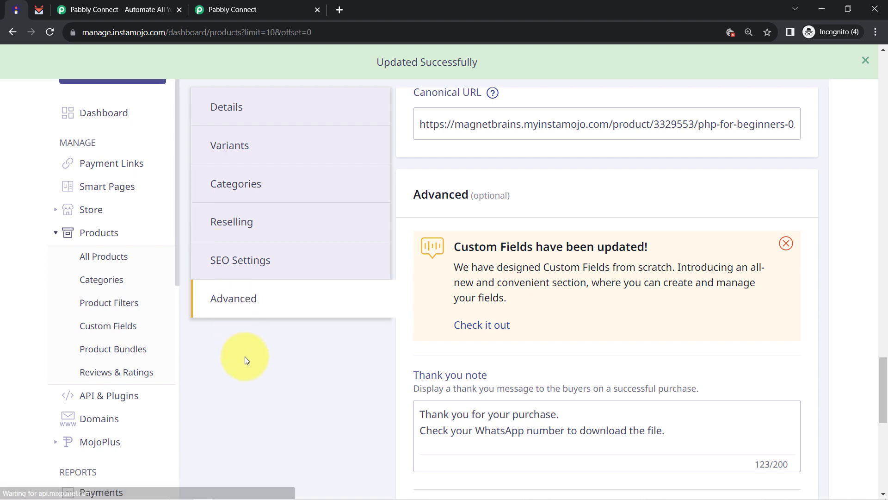
click(227, 9)
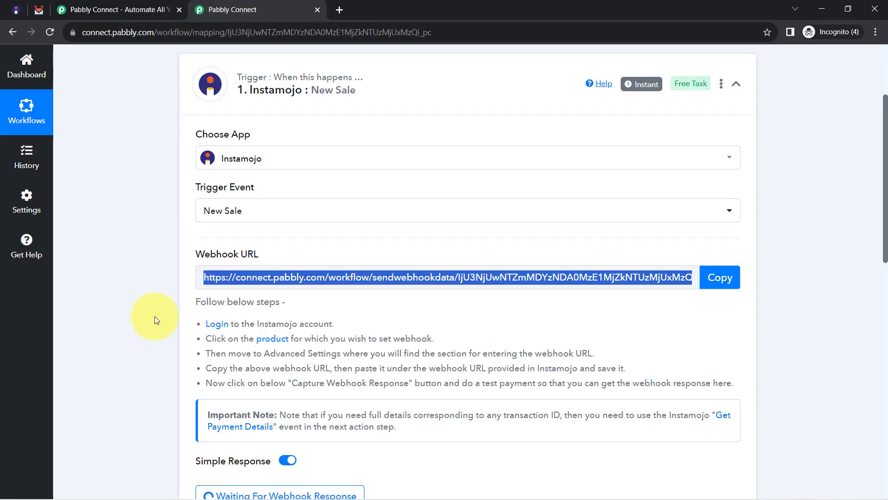
scroll(154, 315, down, 5)
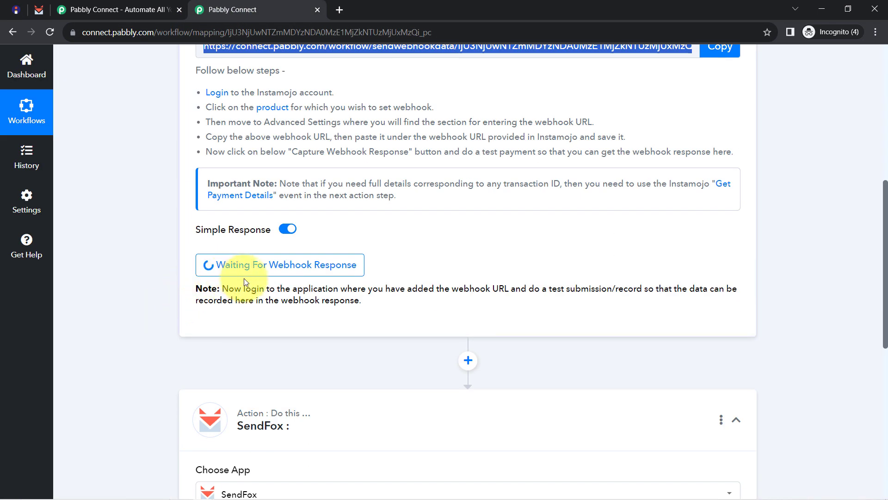
drag(297, 290, 477, 287)
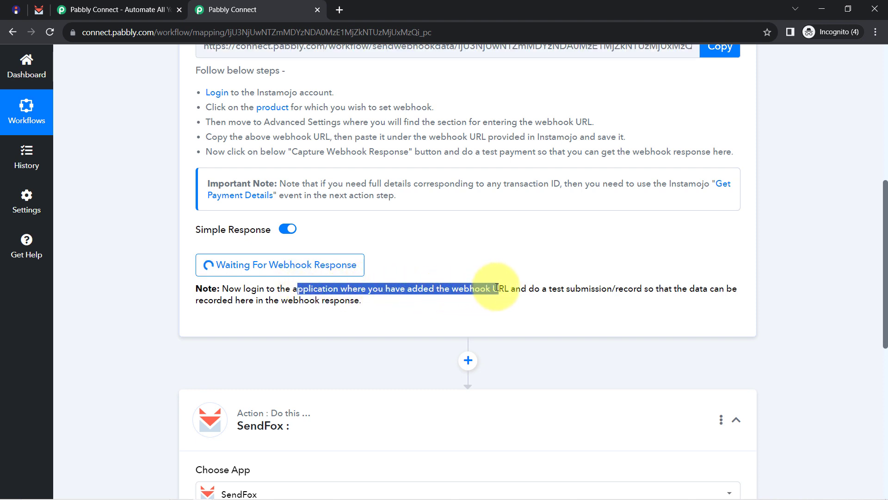
drag(548, 288, 330, 304)
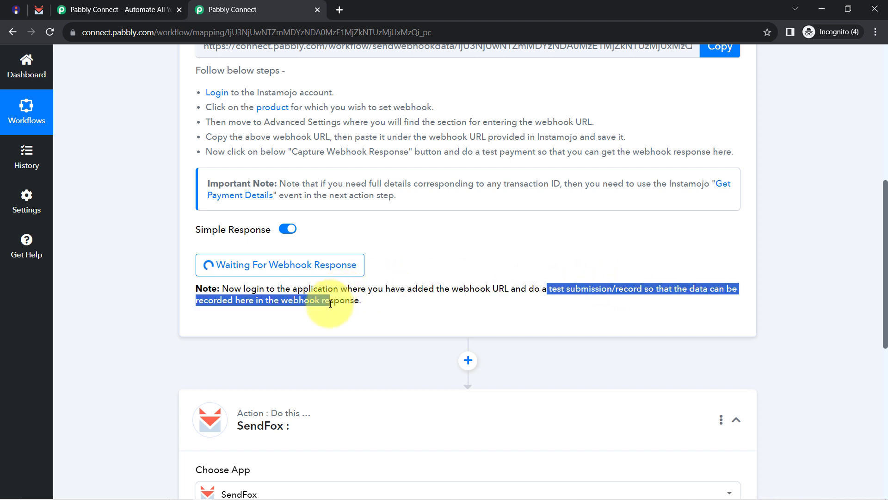
click(406, 290)
drag(534, 288, 629, 287)
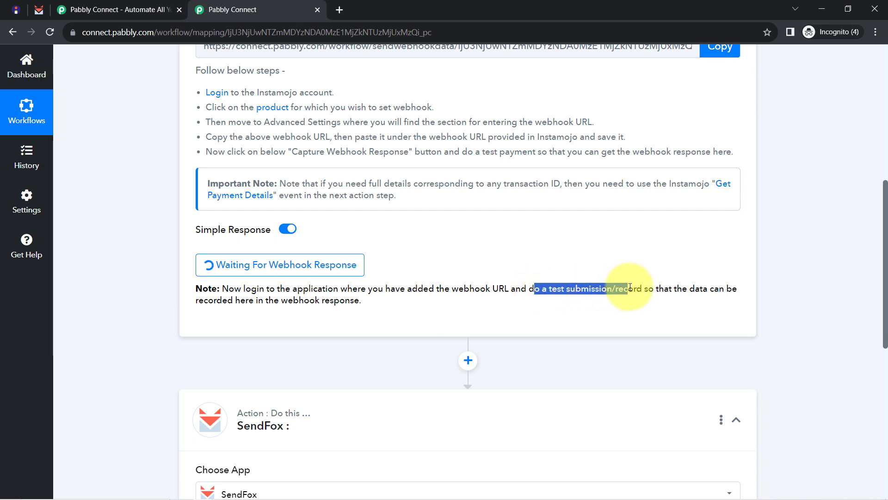
scroll(234, 159, up, 8)
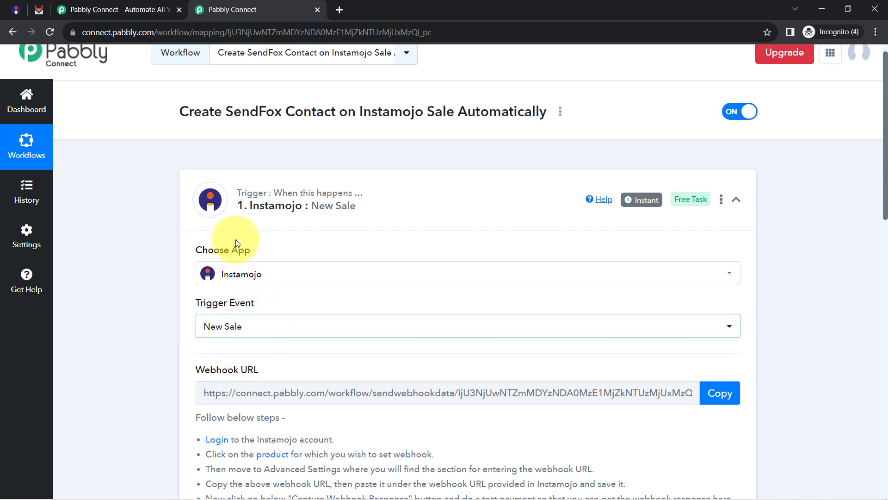
View PHP for Beginners on the public Instamojo store and start buying it.
click(17, 9)
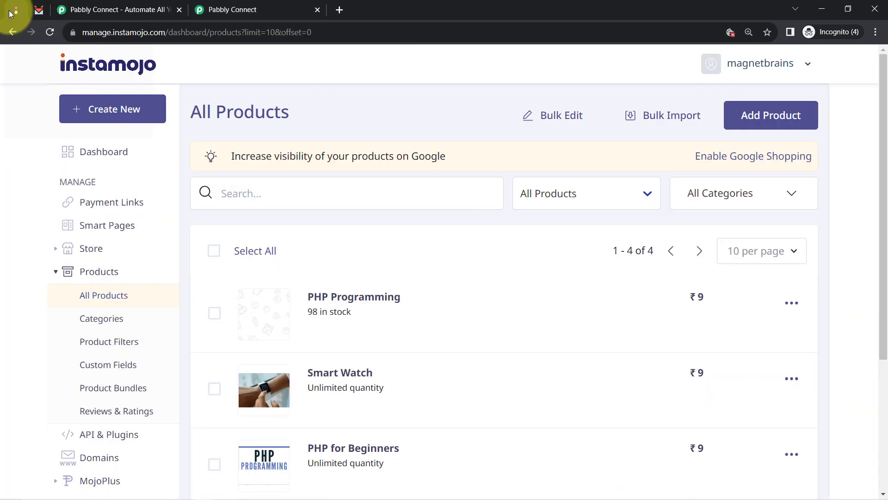
click(763, 116)
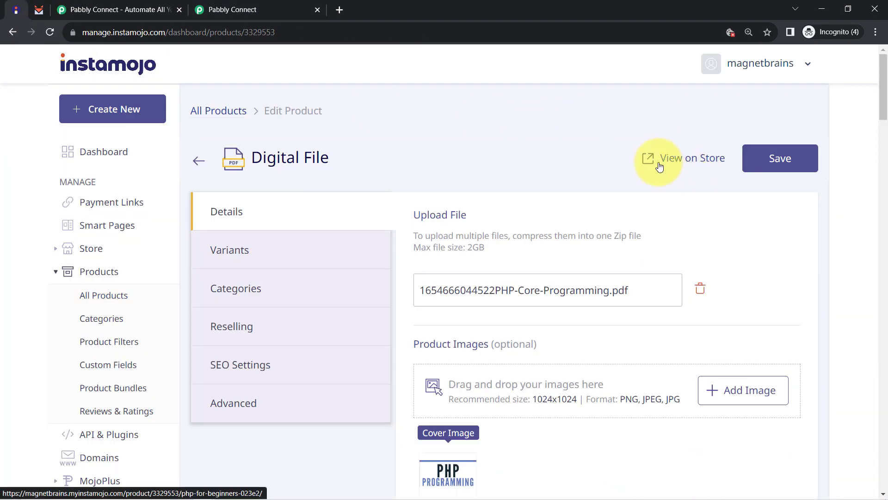
click(654, 162)
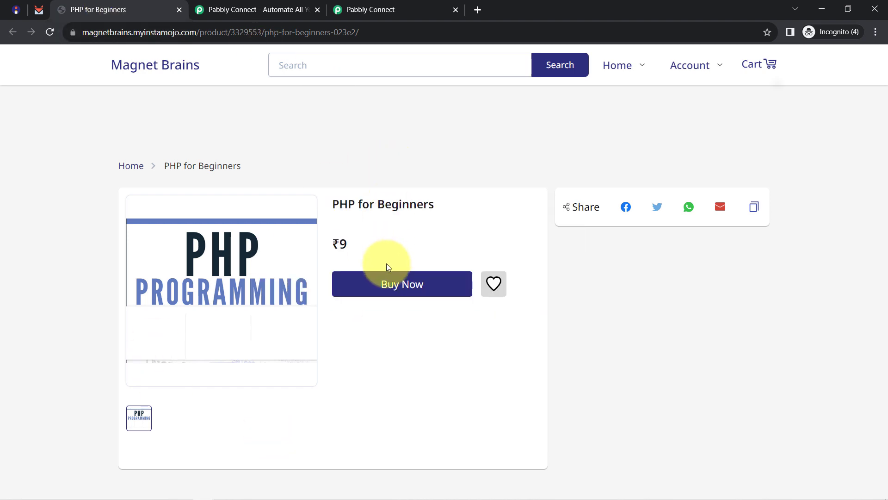
click(384, 279)
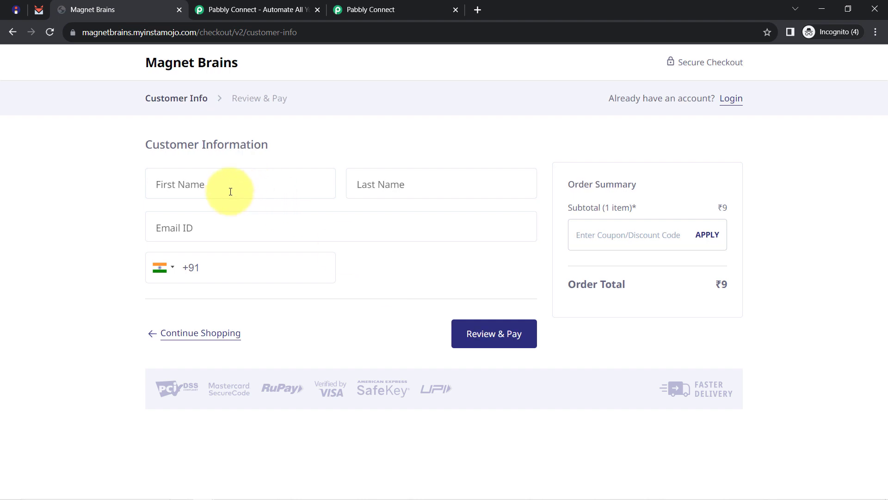
Enter the buyer's first and last name, e-mail and mobile number, then pay the ₹9 order.
click(230, 191)
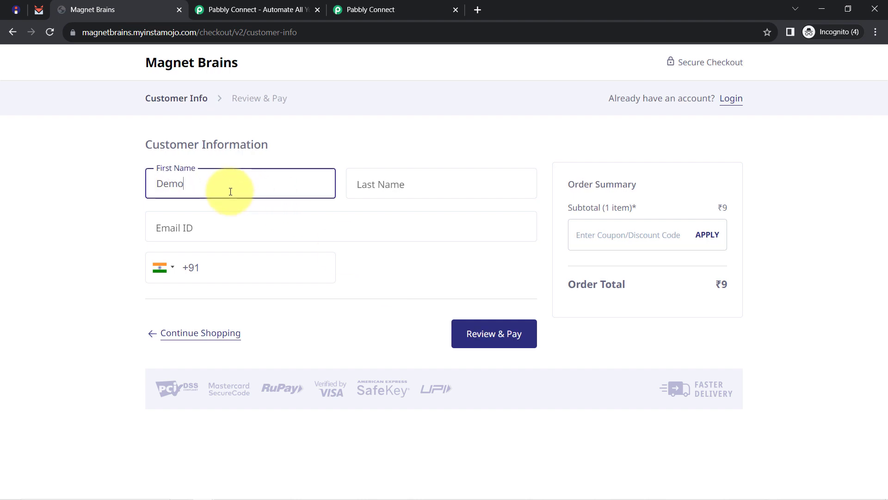
key(Tab)
text(U)
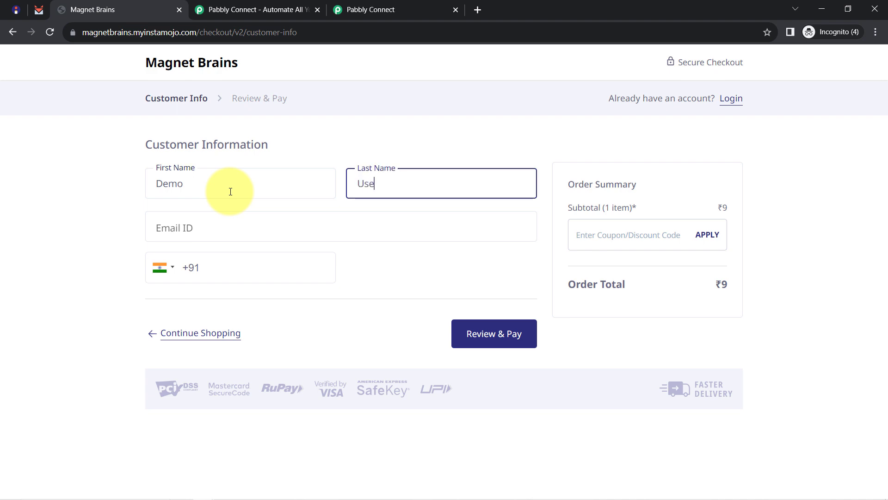
key(Tab)
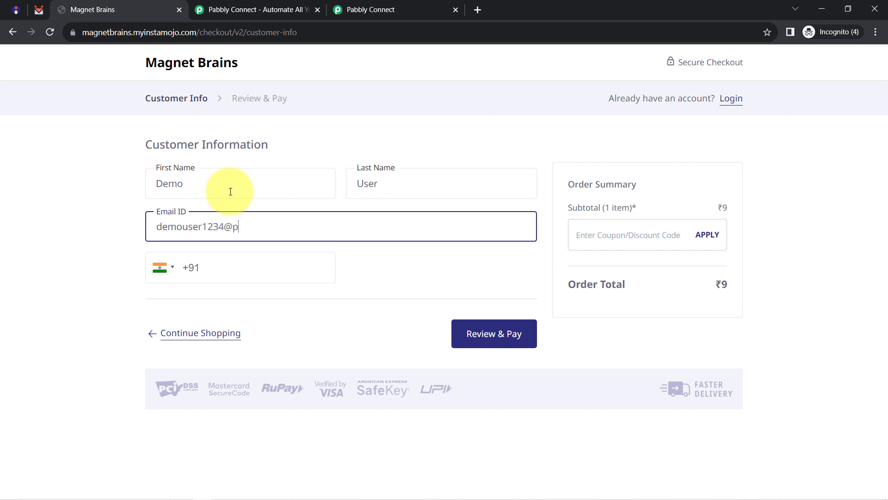
key(Tab)
text(9)
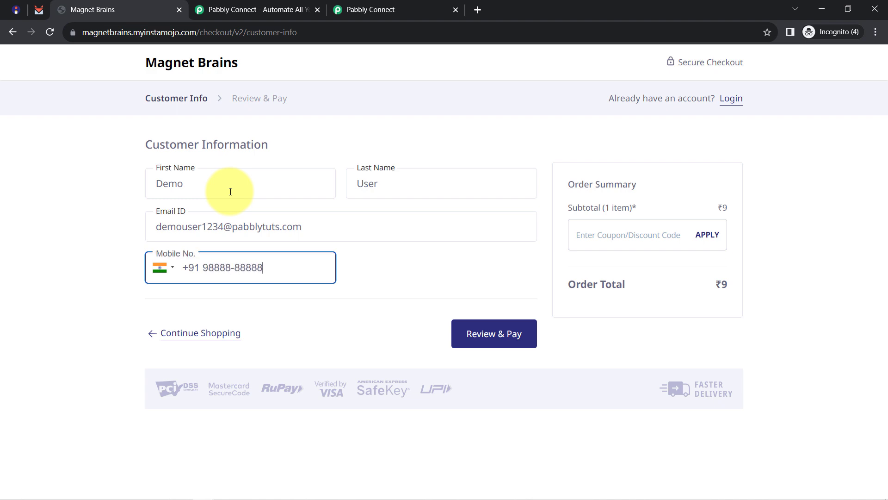
click(509, 335)
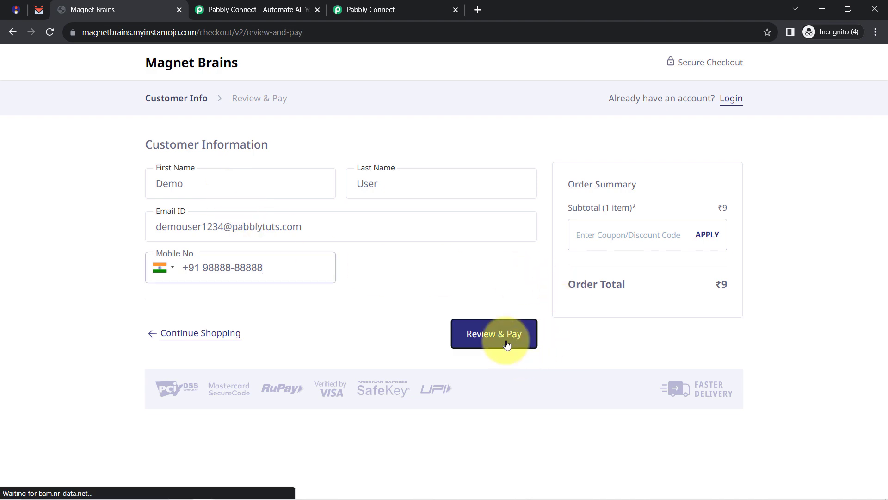
click(490, 285)
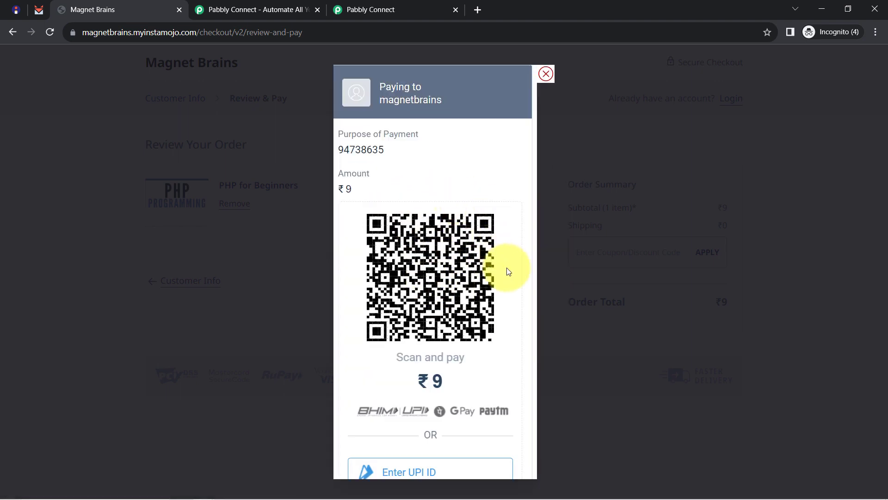
Confirm the ₹9 purchase completed on the store, then return to Pabbly's received webhook response.
click(412, 7)
scroll(313, 316, down, 7)
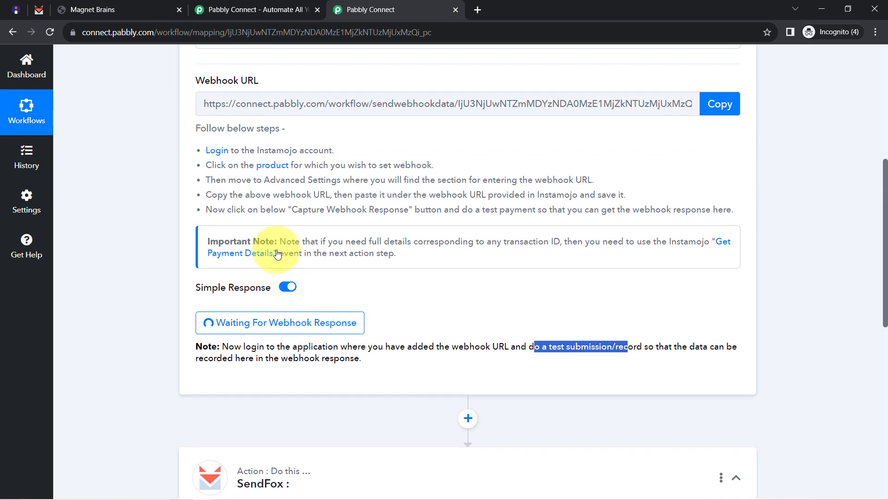
mouse_move(210, 291)
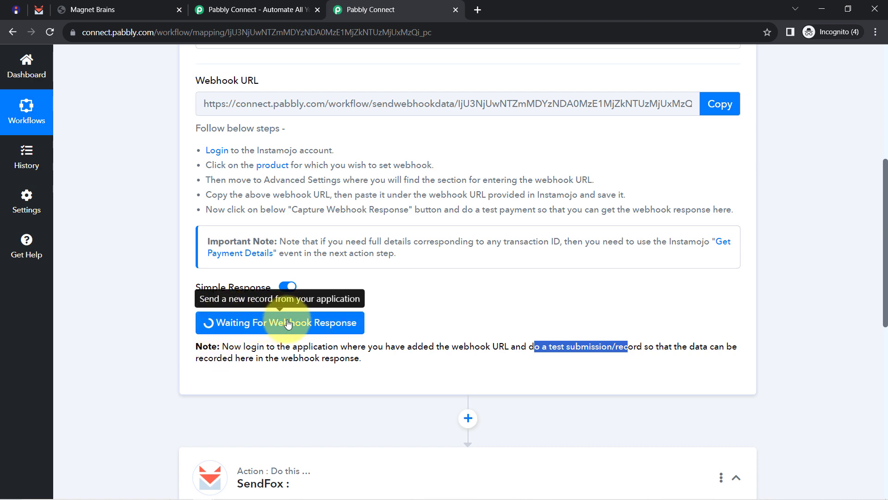
click(16, 9)
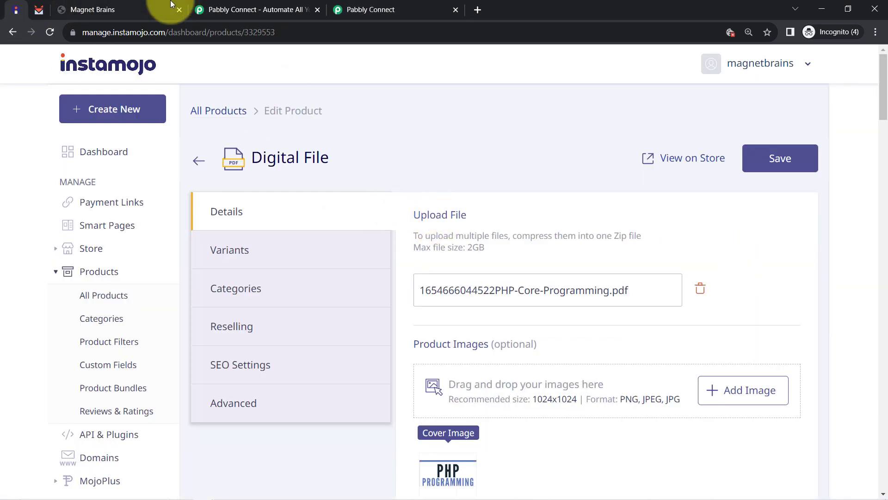
click(116, 9)
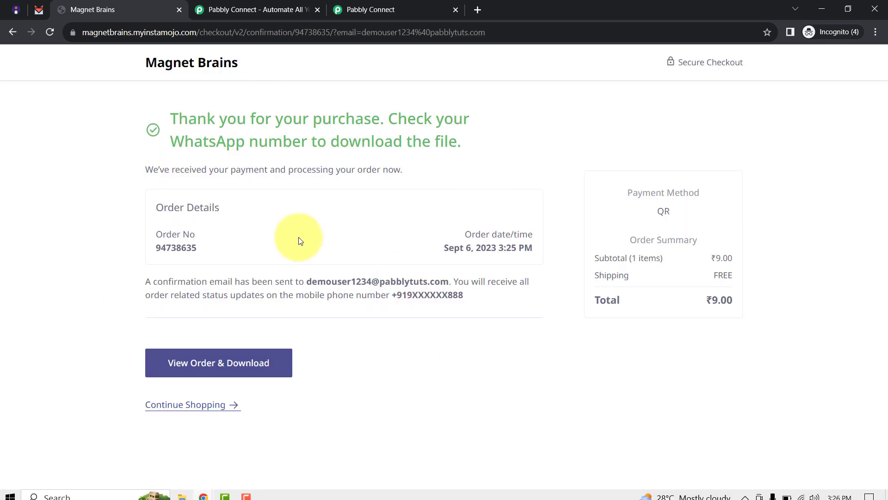
drag(188, 119, 383, 119)
drag(208, 141, 403, 138)
click(353, 10)
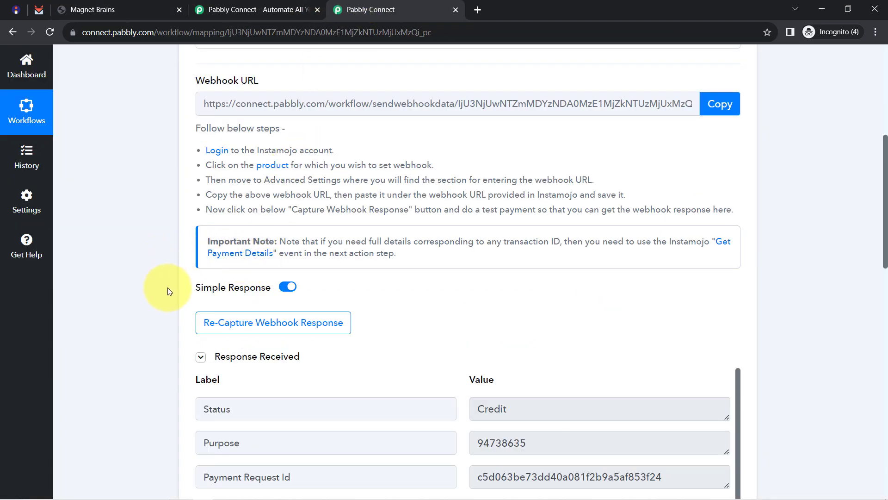
Inspect the captured Currency INR, Buyer Phone, Buyer Name, e-mail and Amount 9.00 fields.
scroll(151, 296, down, 2)
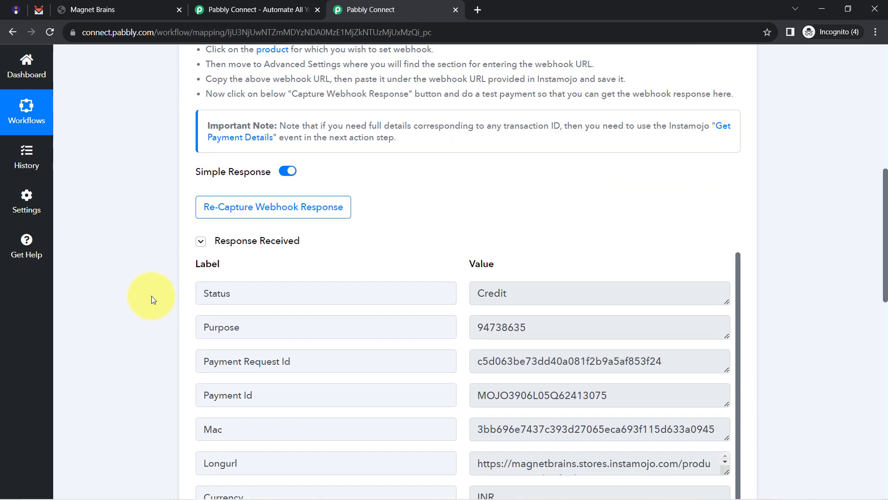
click(259, 247)
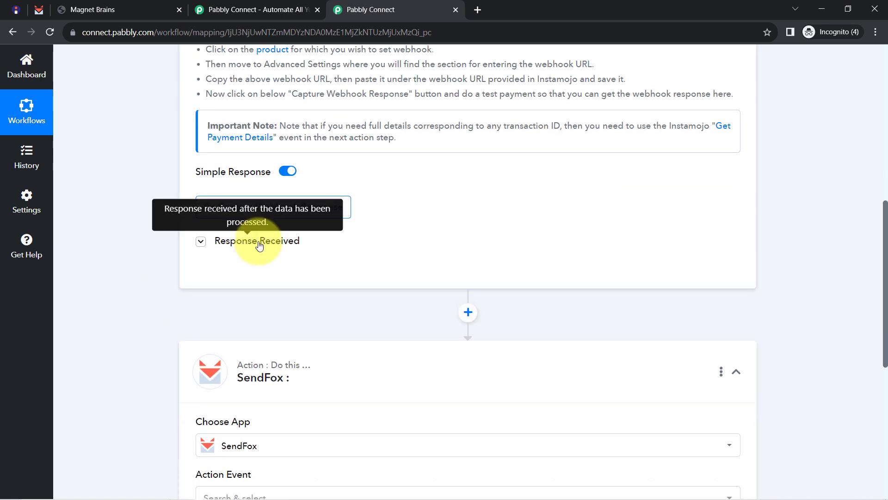
click(260, 246)
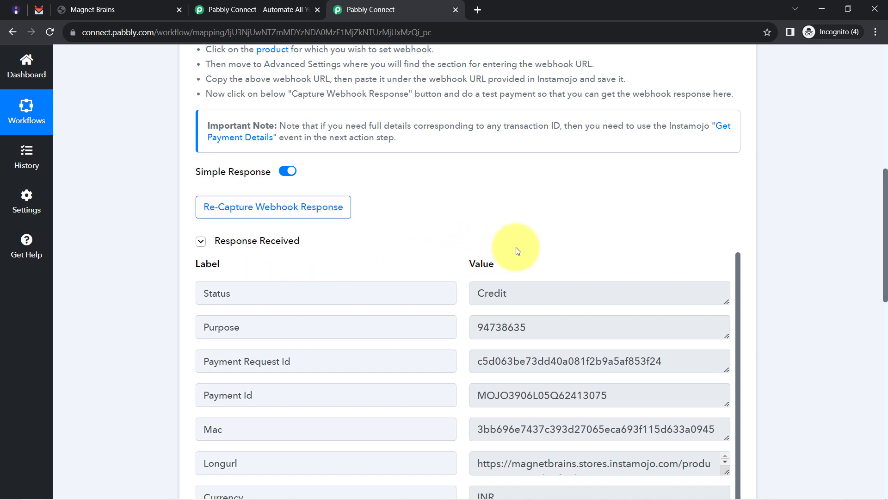
scroll(516, 250, down, 2)
scroll(516, 247, down, 1)
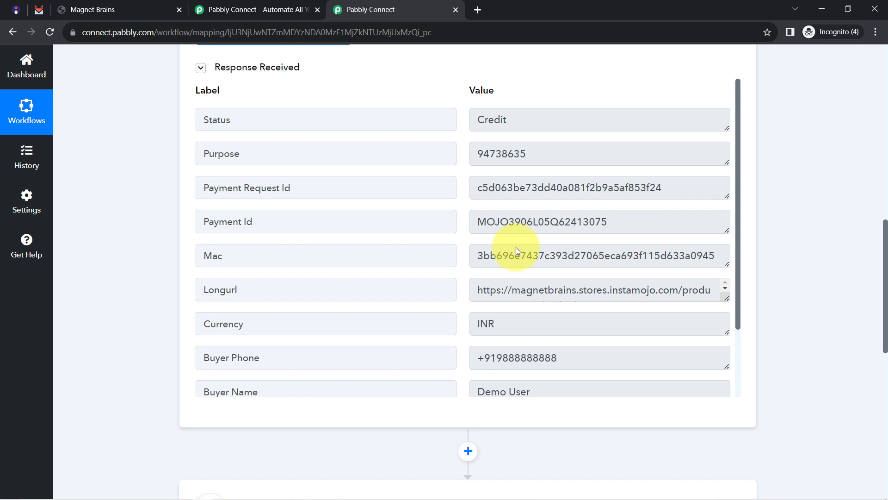
click(507, 325)
double_click(486, 324)
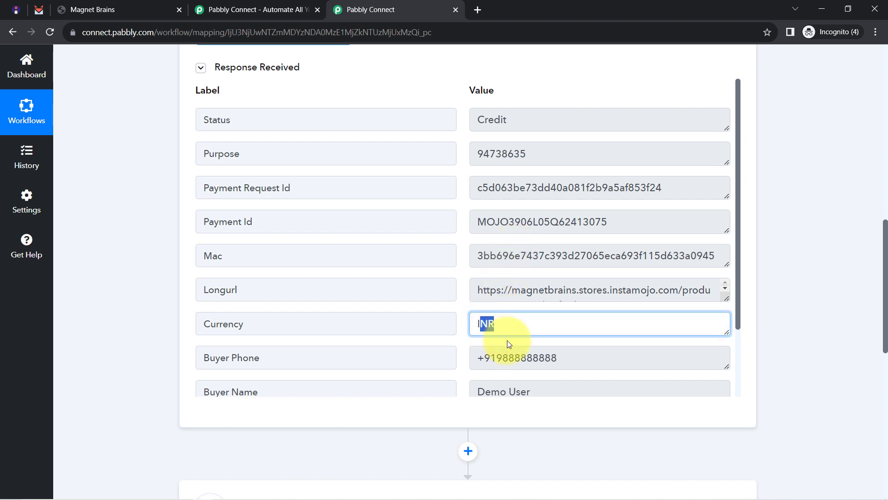
click(522, 350)
double_click(522, 350)
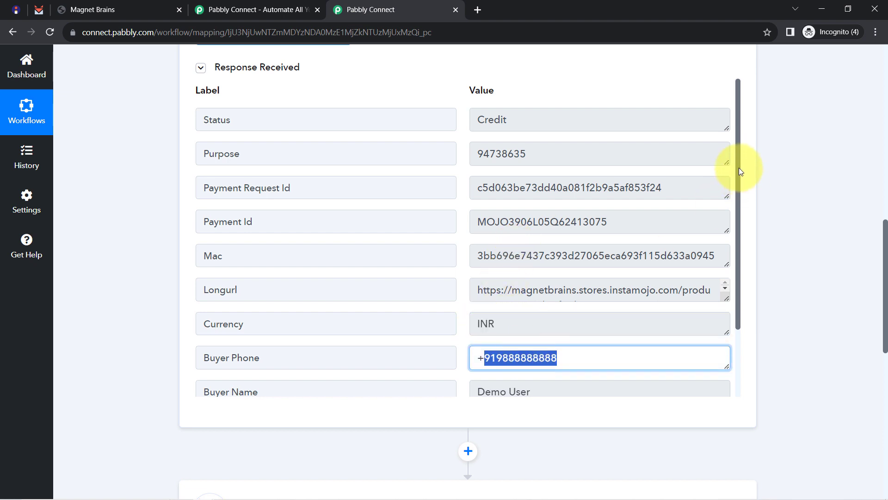
drag(739, 167, 739, 253)
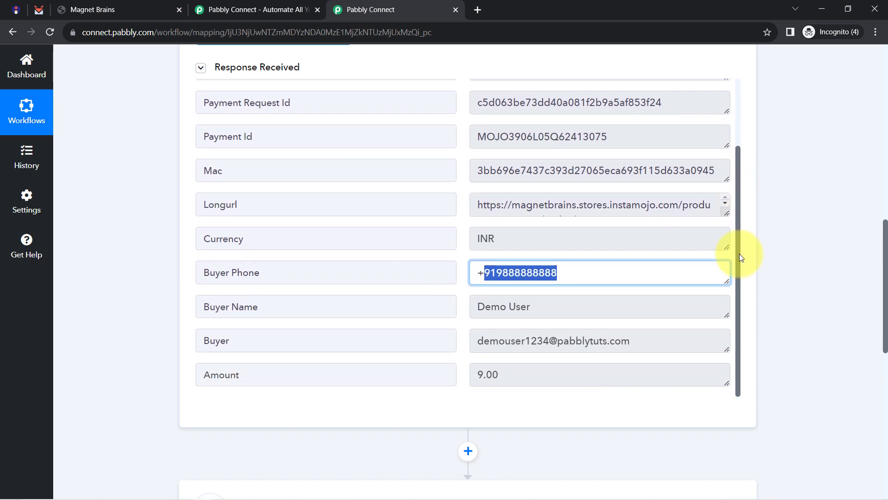
click(491, 310)
drag(491, 311, 584, 308)
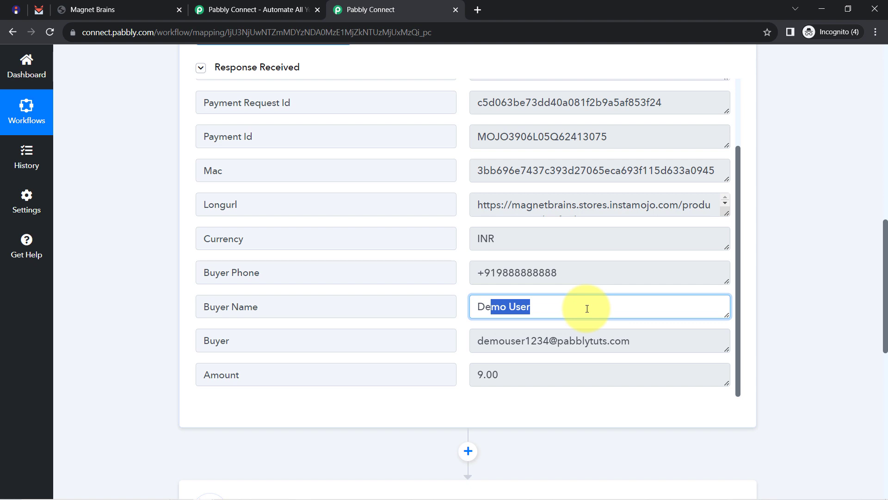
drag(490, 341, 625, 340)
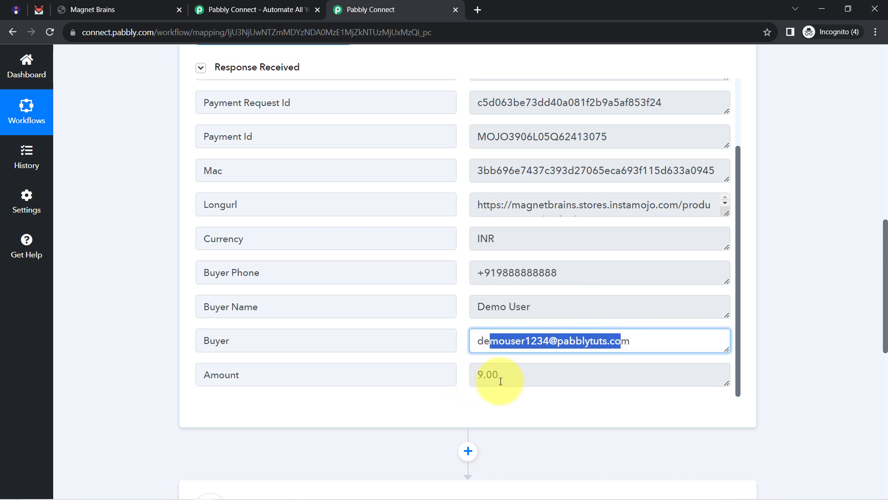
drag(495, 377, 467, 372)
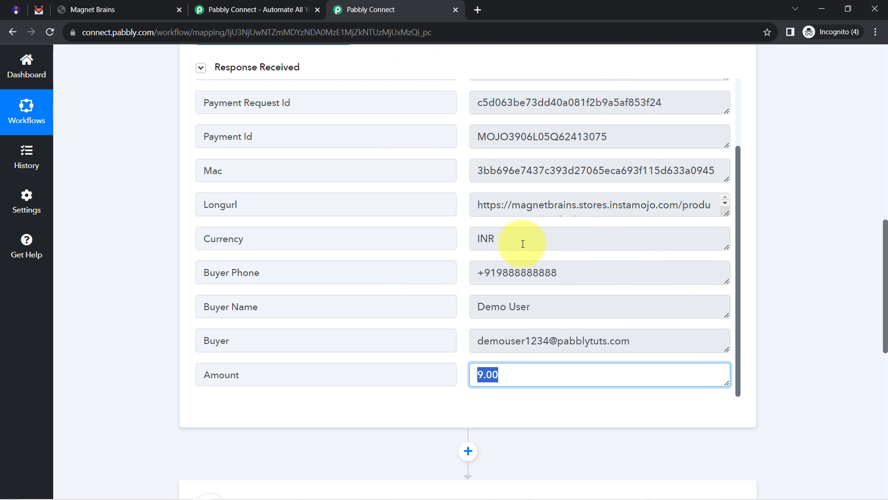
Collapse the Instamojo New Sale trigger step and close the store checkout tab.
scroll(137, 148, up, 10)
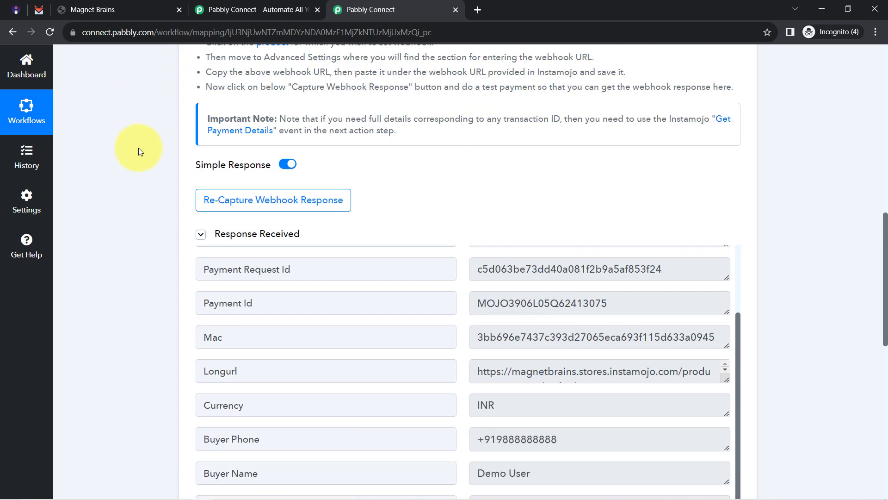
click(238, 218)
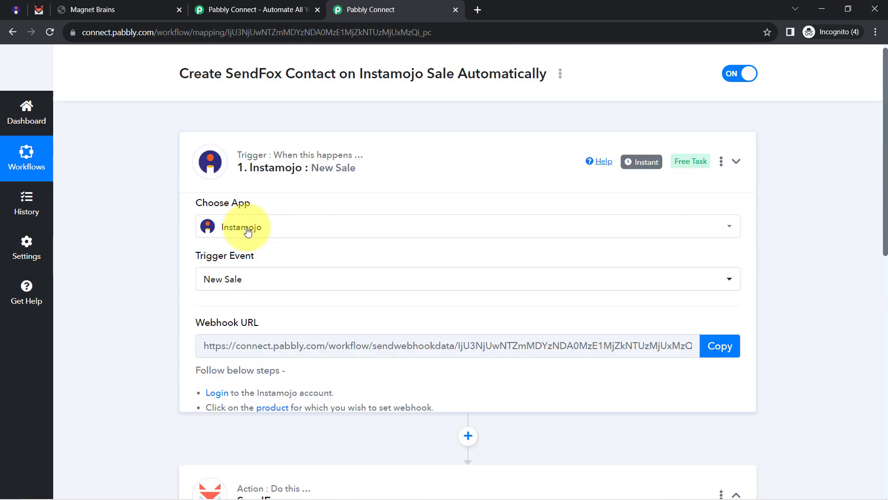
click(128, 5)
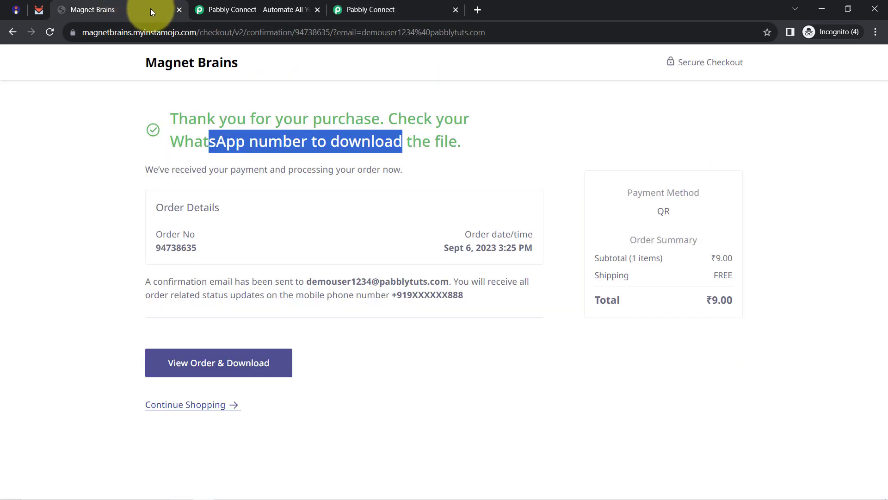
click(178, 10)
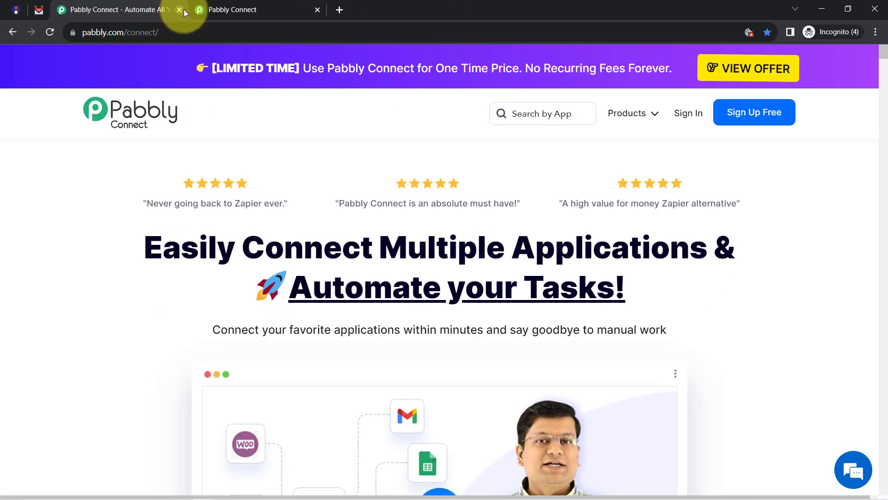
Close the Pabbly marketing tab and bring the SendFox action step back into view.
click(178, 10)
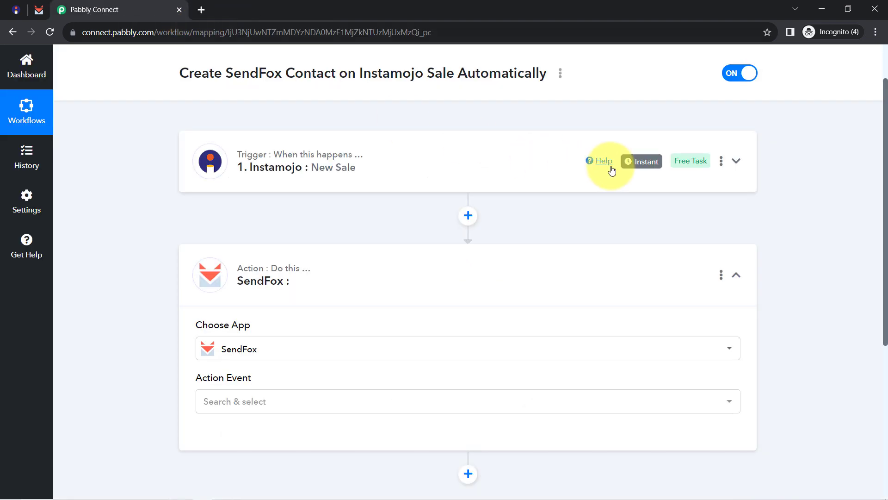
mouse_move(640, 161)
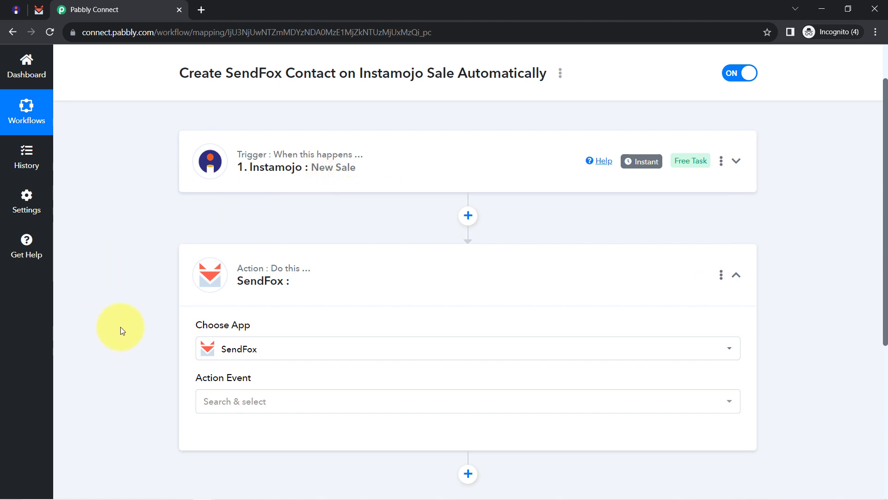
scroll(120, 327, down, 5)
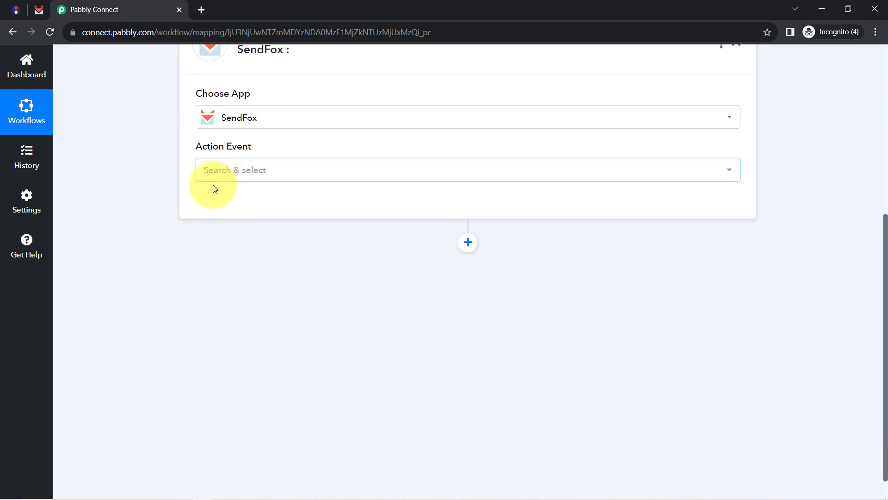
scroll(233, 268, up, 2)
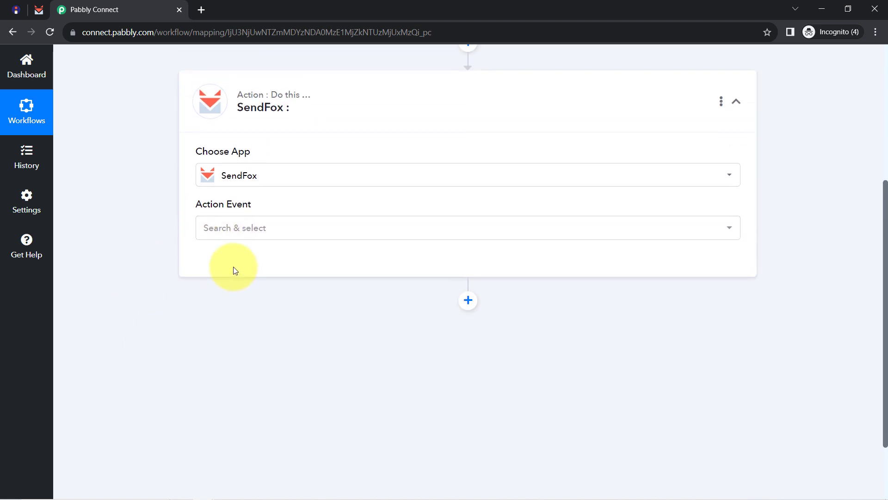
click(224, 176)
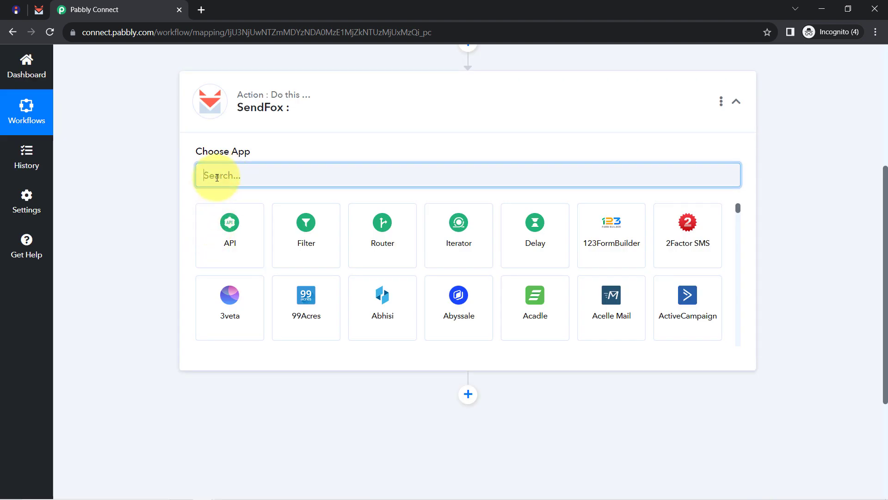
text(ac)
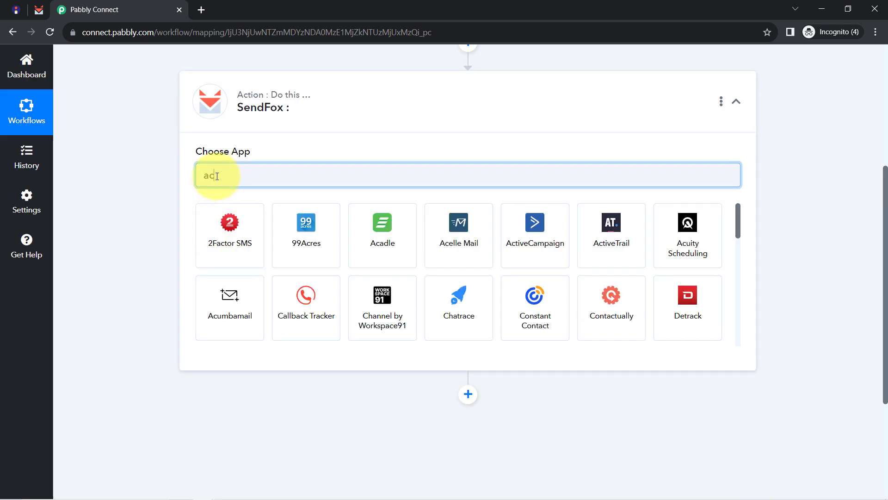
text(ti)
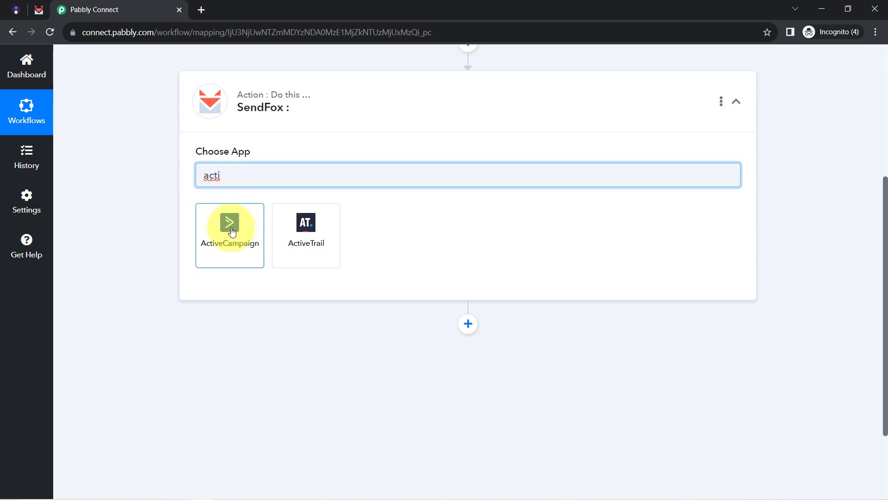
double_click(212, 175)
key(BackSpace)
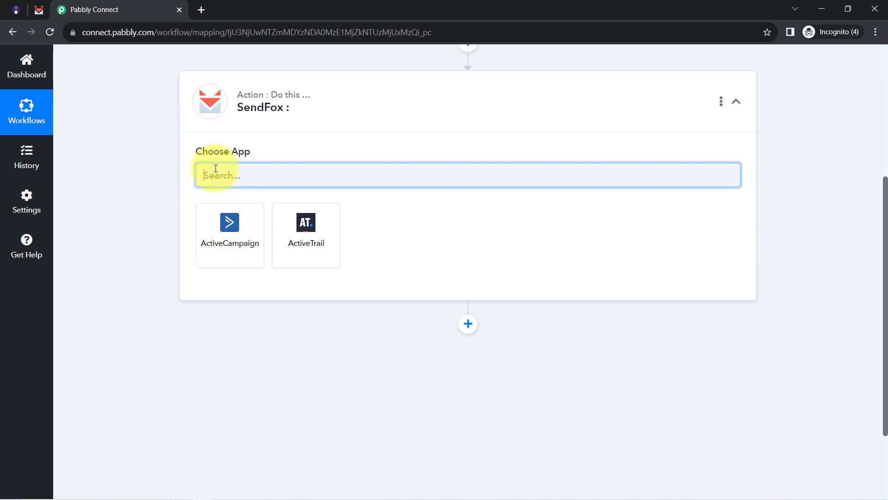
text(m)
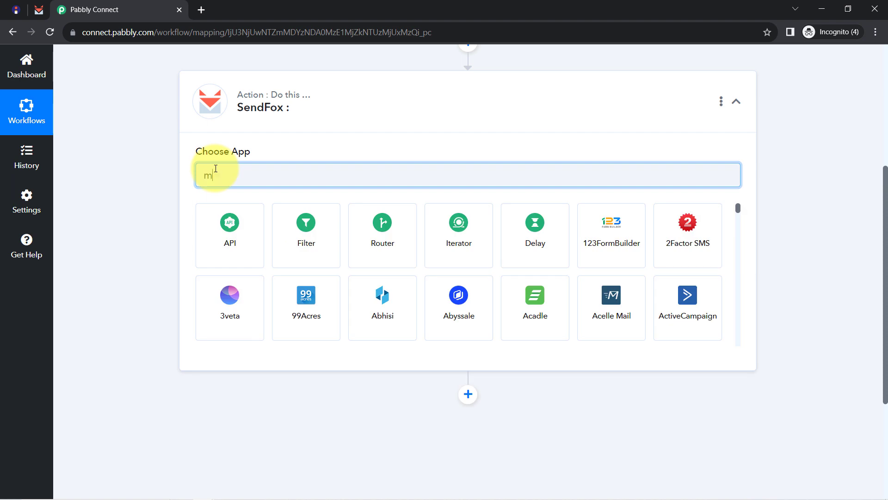
text(ailc)
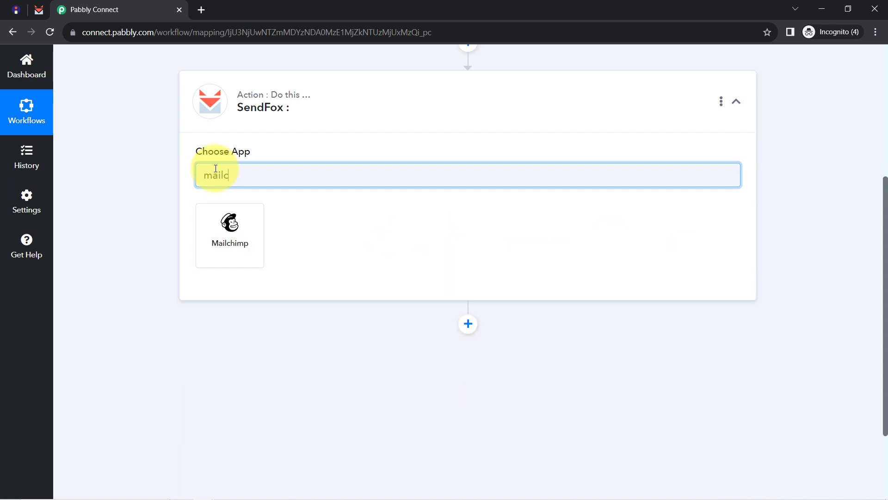
key(BackSpace)
key(BackSpace)
key(BackSpace)
key(BackSpace)
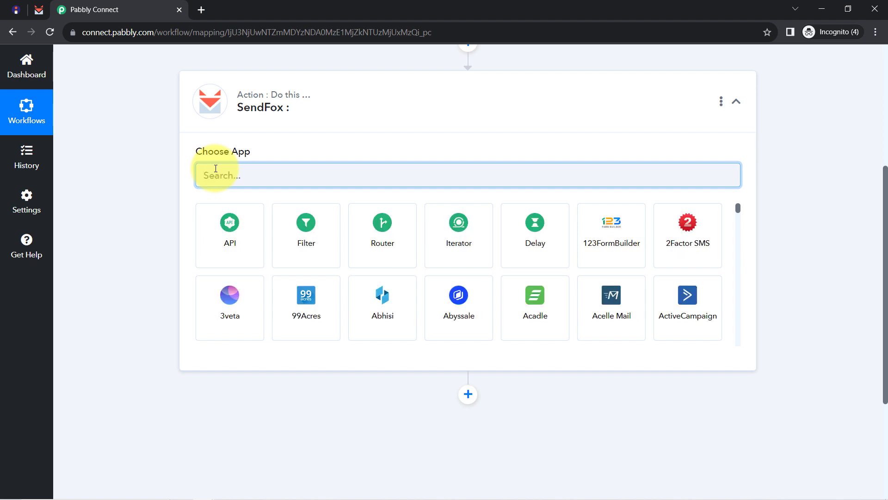
text(send)
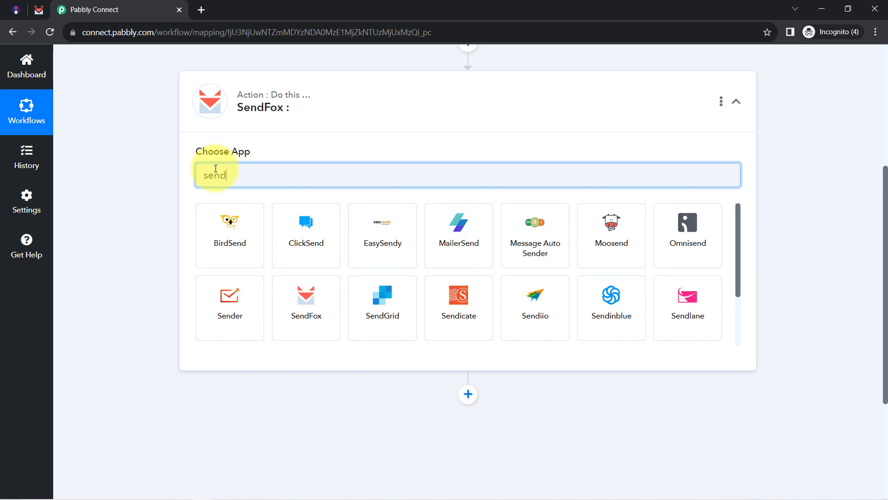
text(f)
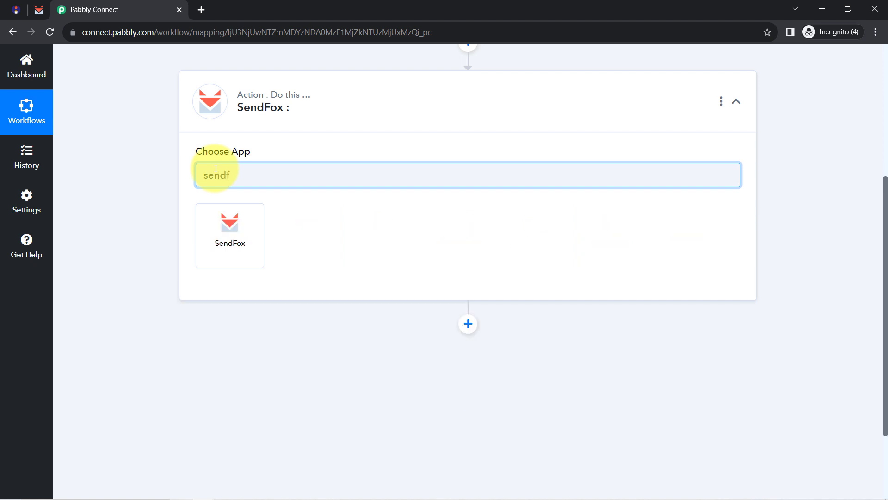
click(226, 234)
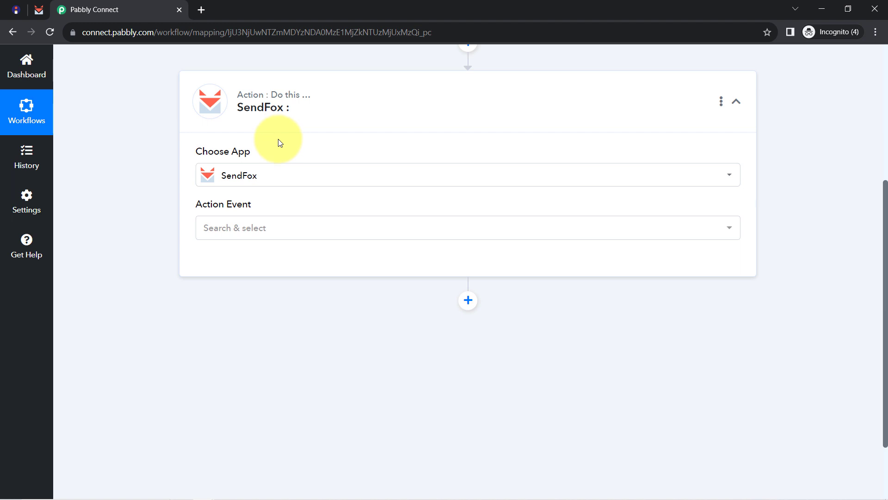
Set the SendFox action event to Add Contact to List and start a new SendFox connection.
click(234, 232)
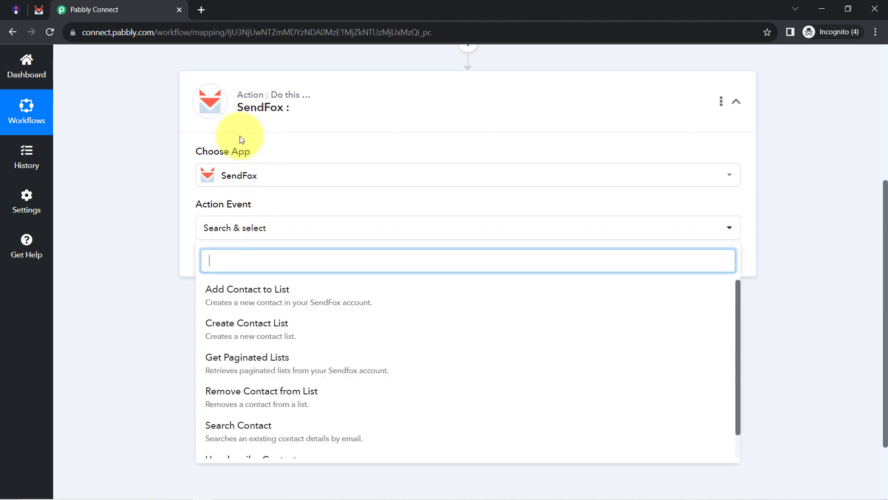
click(227, 300)
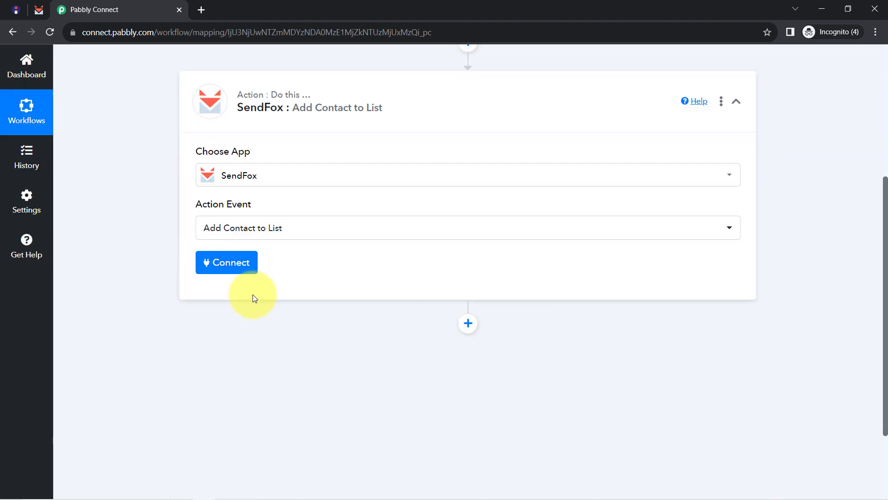
click(228, 260)
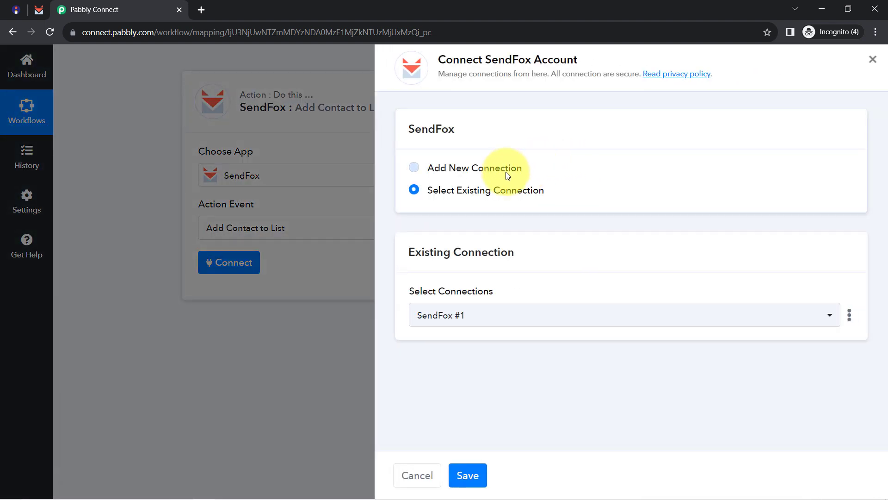
click(506, 171)
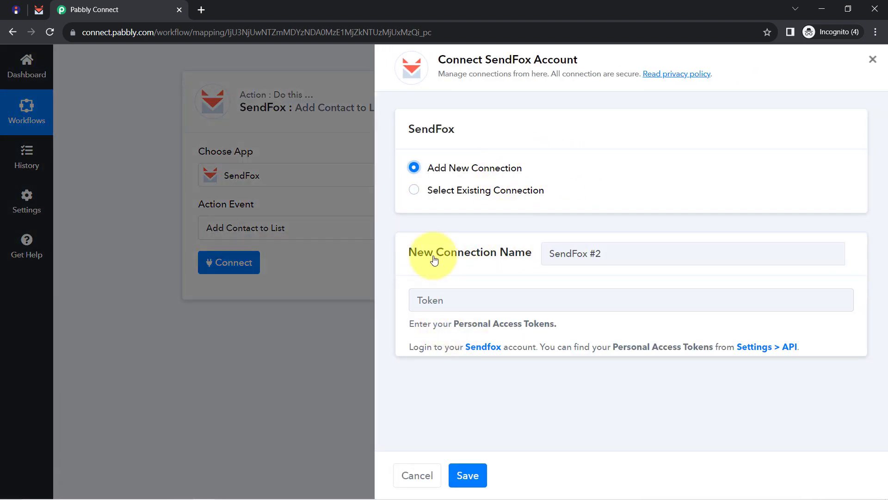
right_click(778, 350)
Open SendFox's API settings page in a new browser tab.
click(785, 354)
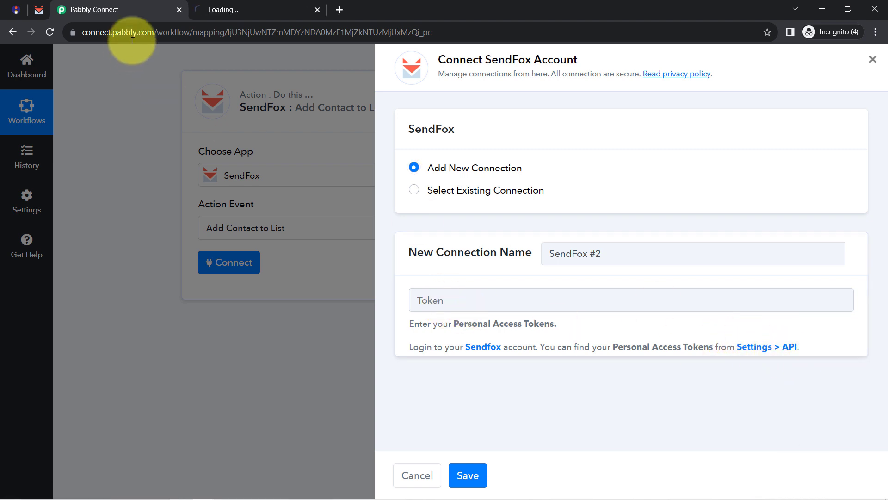
click(254, 4)
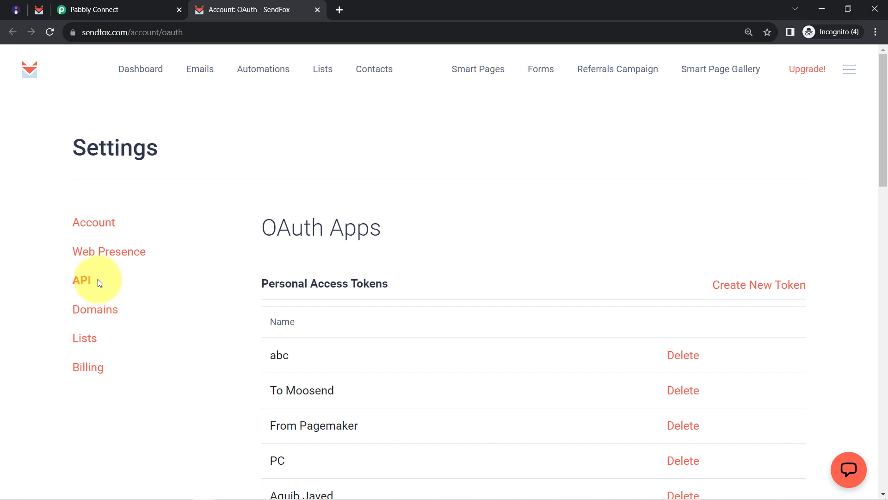
scroll(440, 301, down, 3)
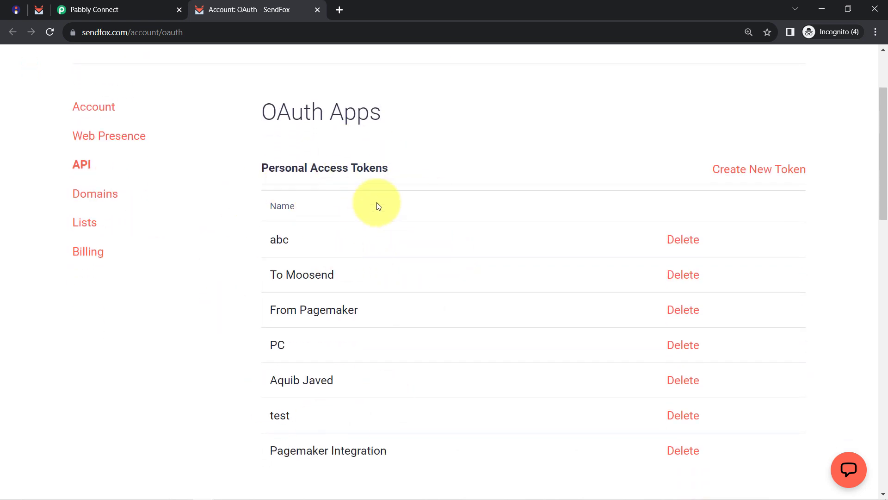
Create a personal access token named 'Pabbly New' and copy the token value.
click(742, 175)
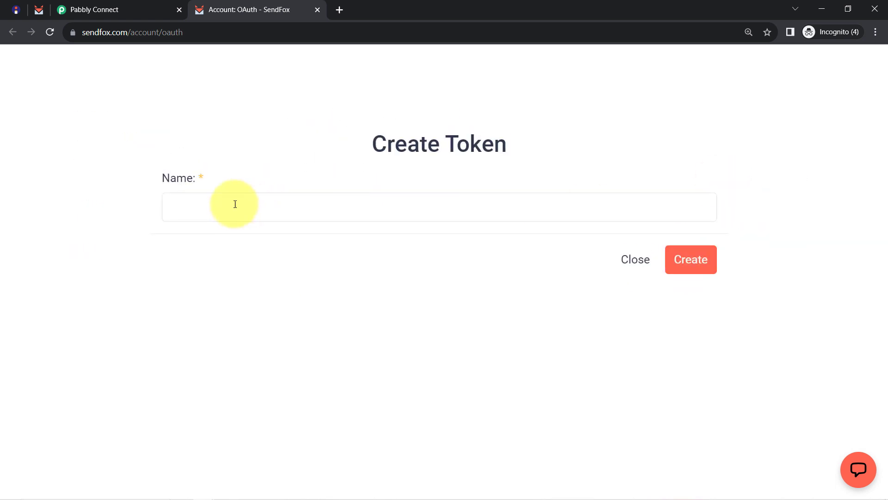
click(187, 209)
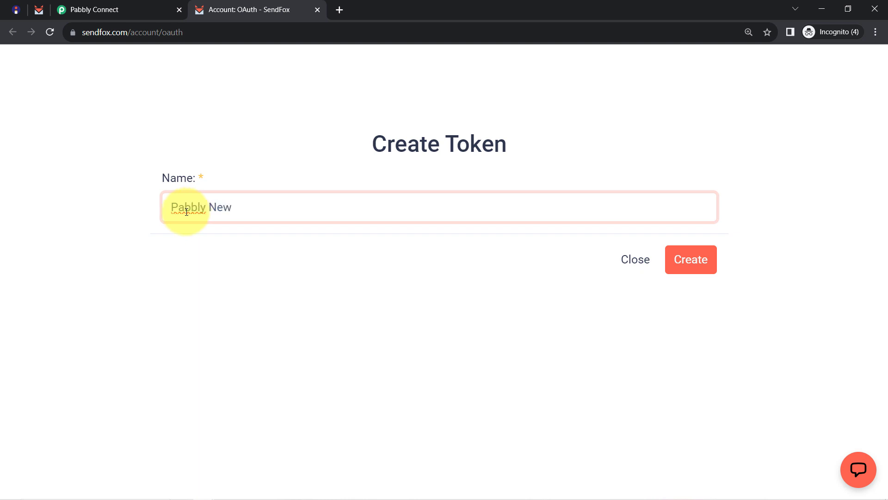
click(691, 270)
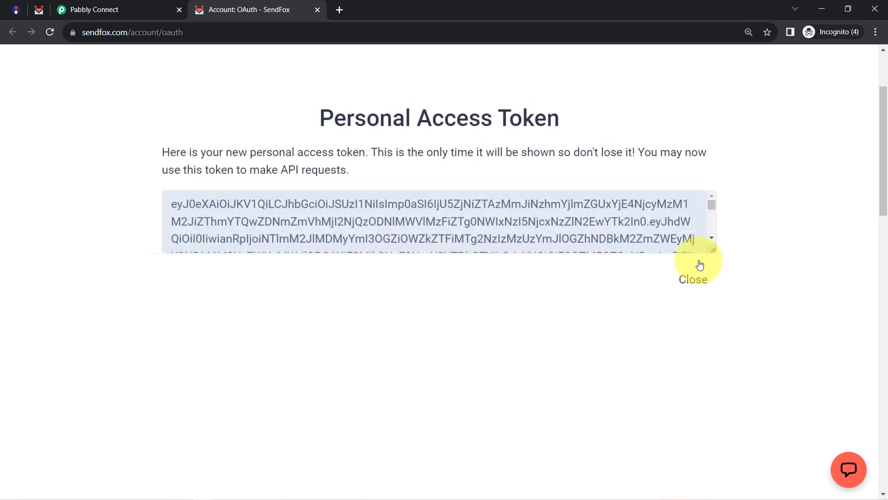
triple_click(326, 223)
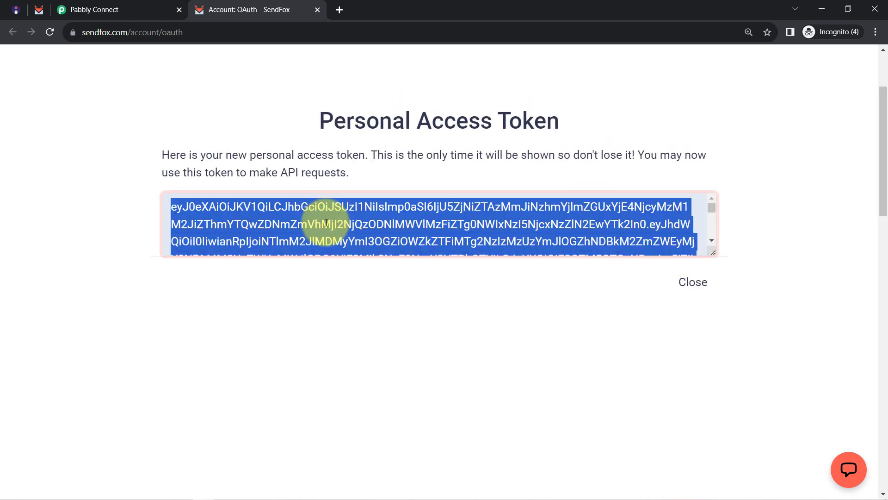
click(696, 281)
Paste the access token into the Pabbly connection form and save the SendFox connection.
click(79, 8)
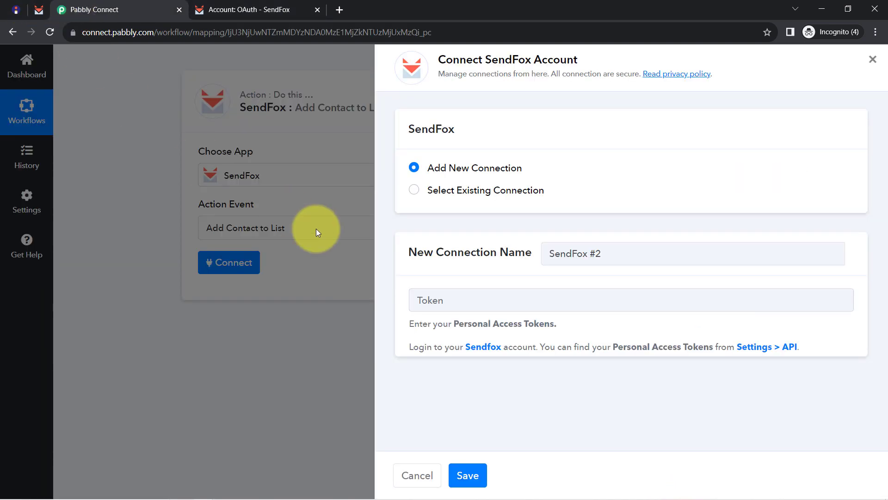
click(438, 300)
key(ctrl+v)
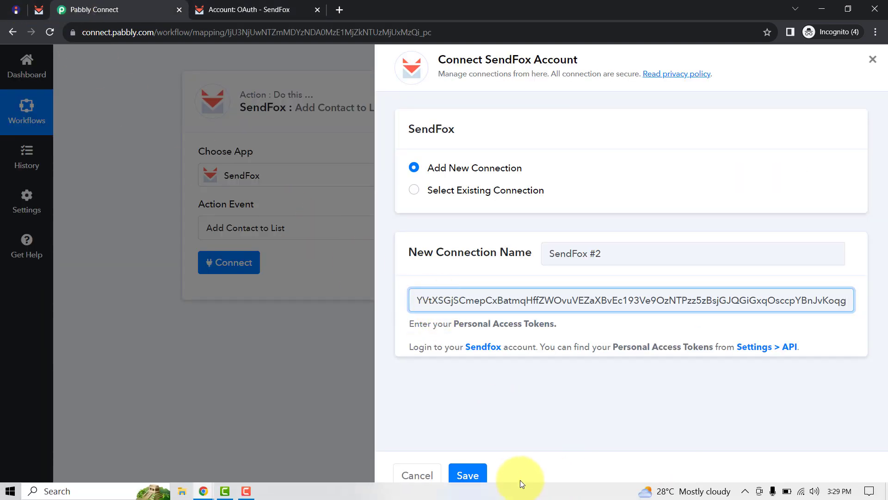
click(468, 476)
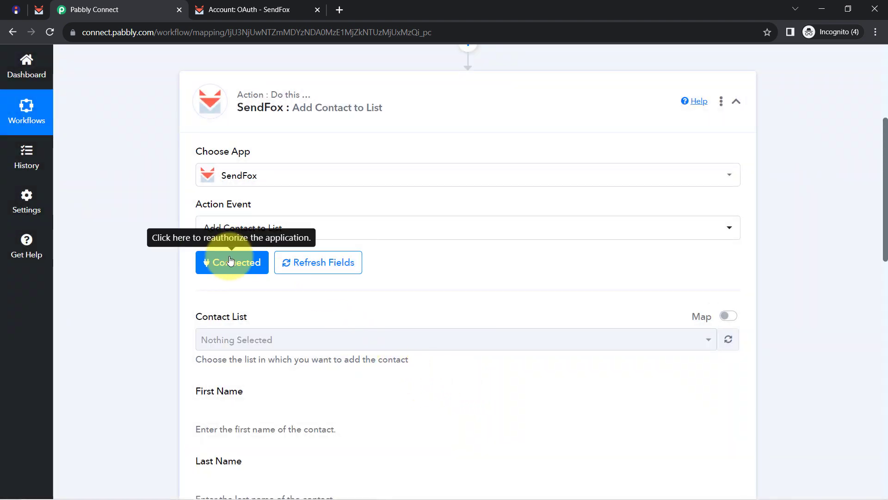
Look through the SendFox Contact List options without choosing one, then switch to SendFox.
scroll(884, 259, down, 2)
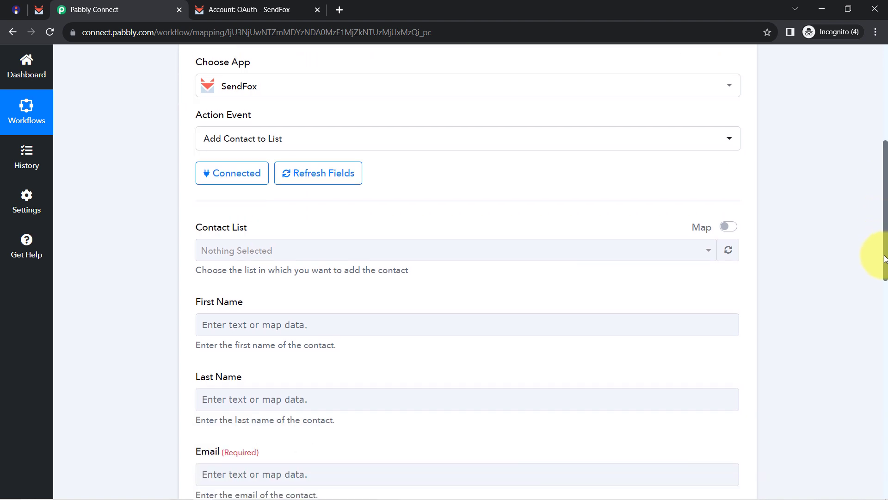
scroll(884, 258, down, 1)
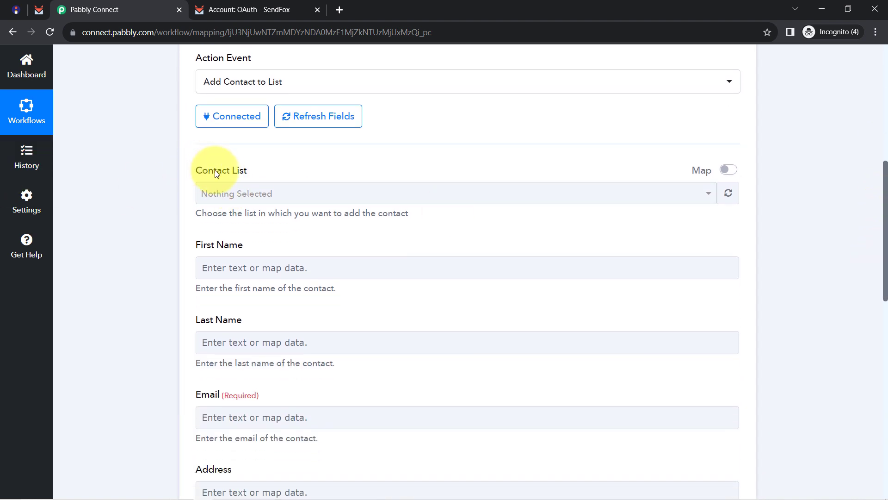
drag(201, 171, 237, 171)
click(236, 193)
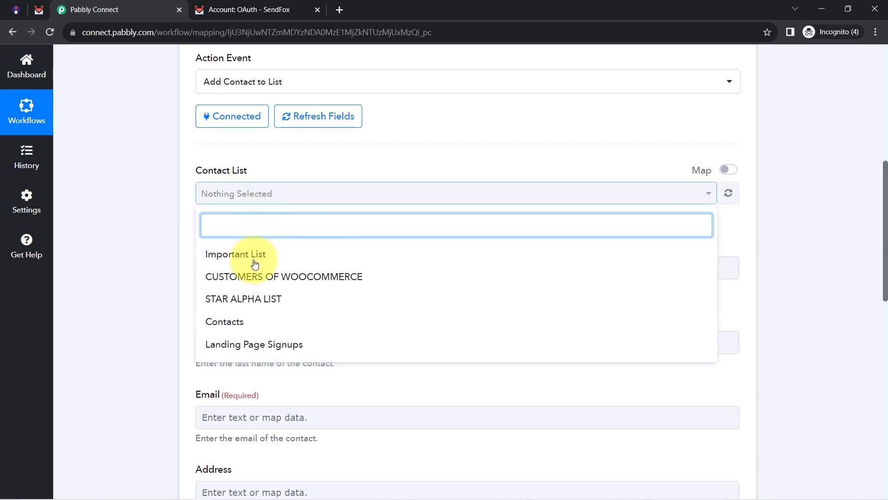
click(174, 182)
click(39, 9)
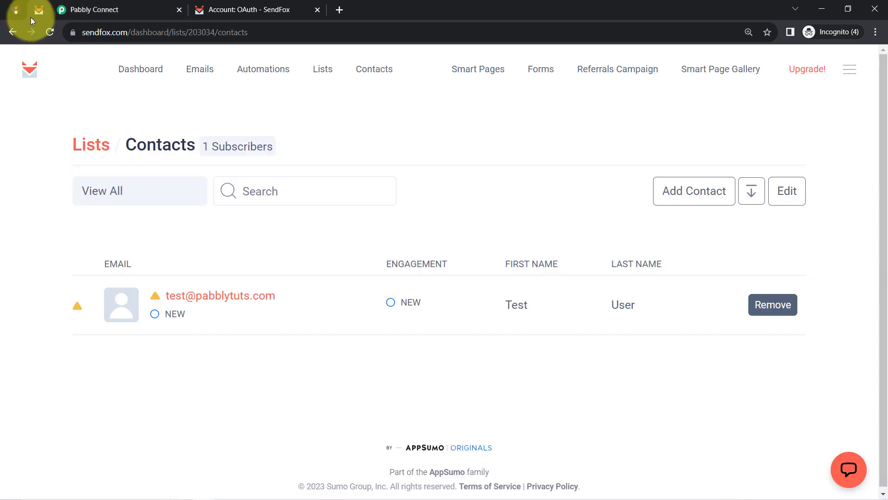
Go to SendFox's Lists overview, scroll through all five lists, and return to Pabbly Connect.
click(88, 147)
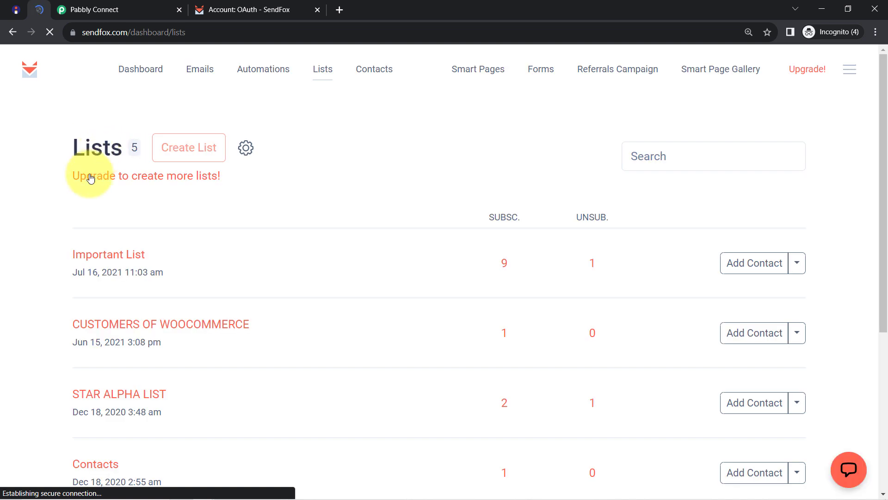
scroll(45, 191, down, 2)
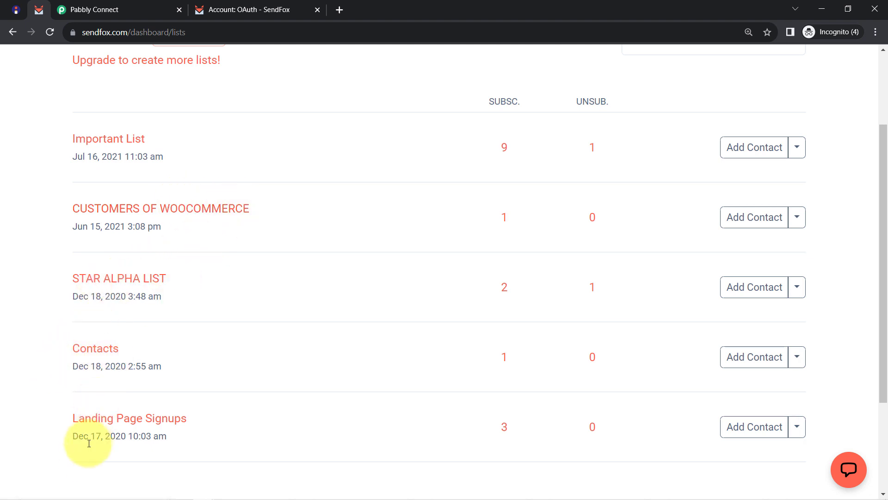
click(88, 8)
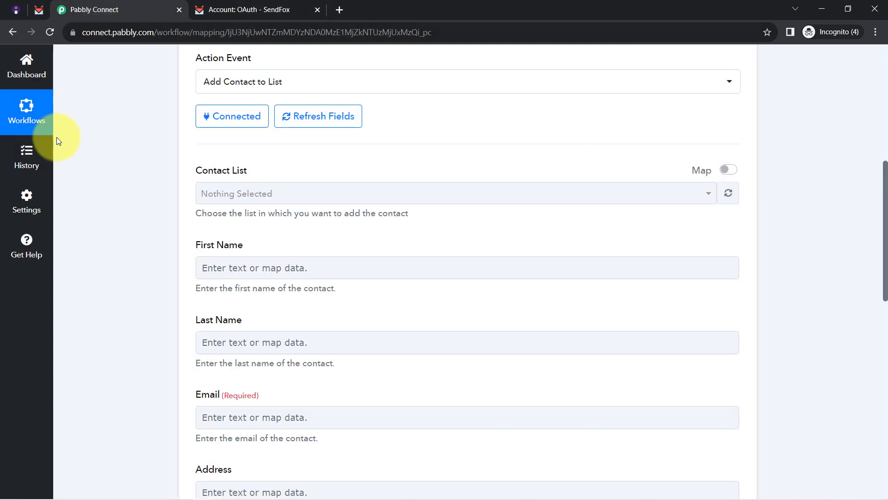
Choose Contacts as the SendFox contact list, cross-checking it on SendFox's Lists page.
click(211, 195)
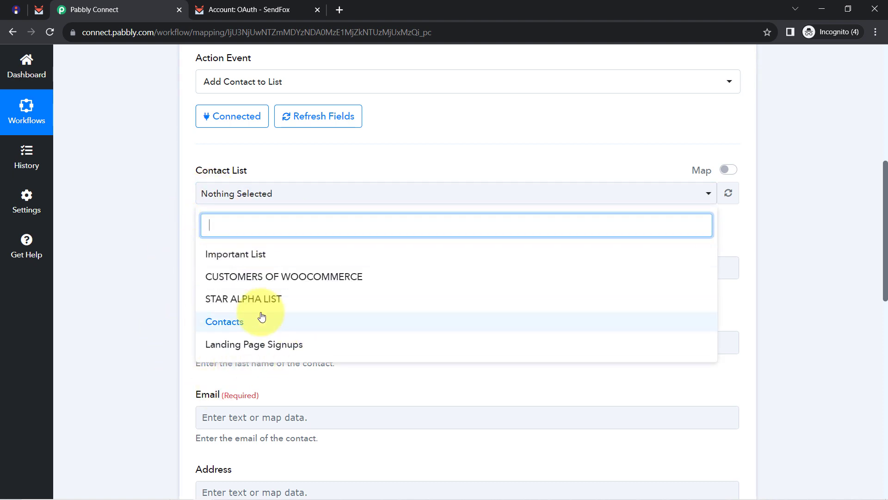
click(221, 329)
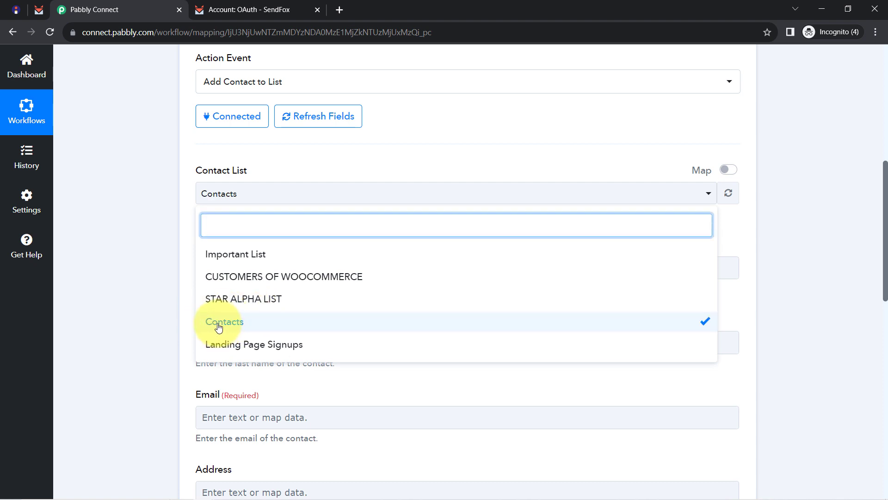
click(219, 328)
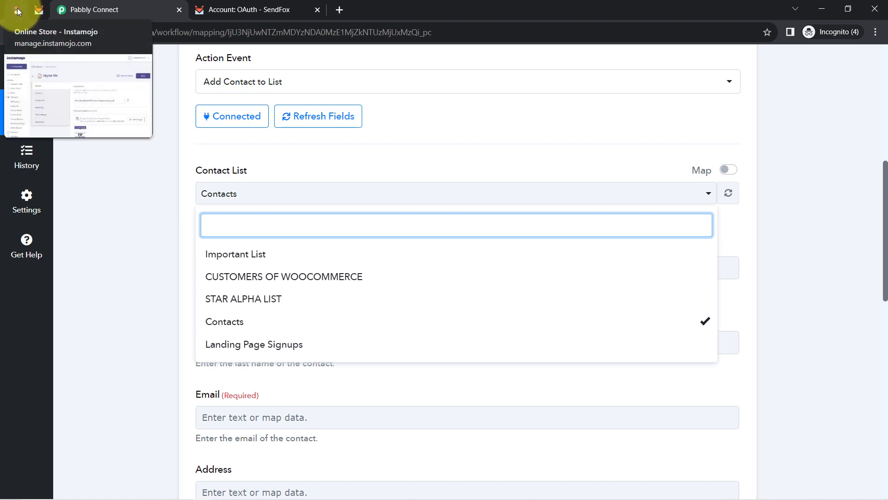
click(37, 10)
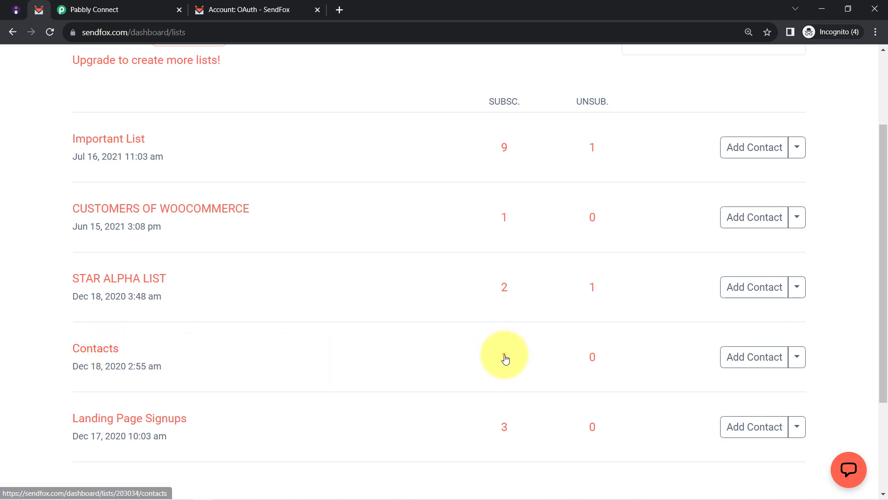
click(88, 348)
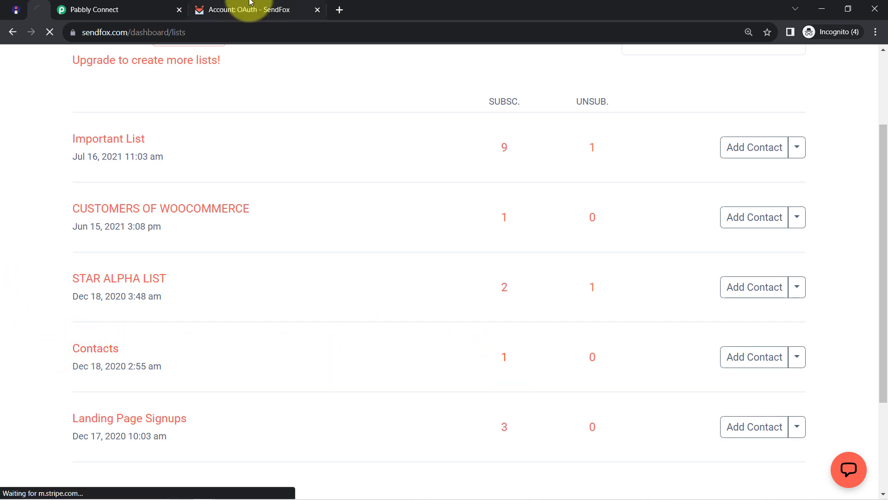
click(97, 8)
click(141, 256)
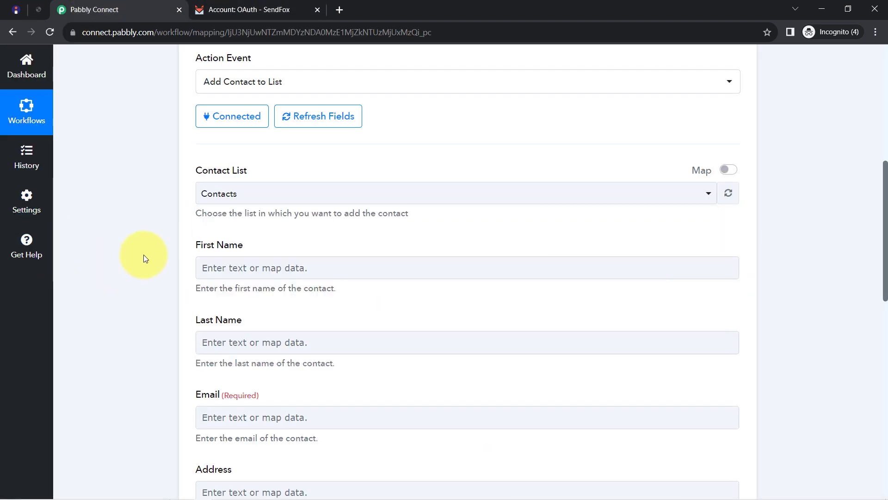
Scroll through the mapping form and expand the Instamojo trigger to review its sale response.
scroll(144, 254, down, 3)
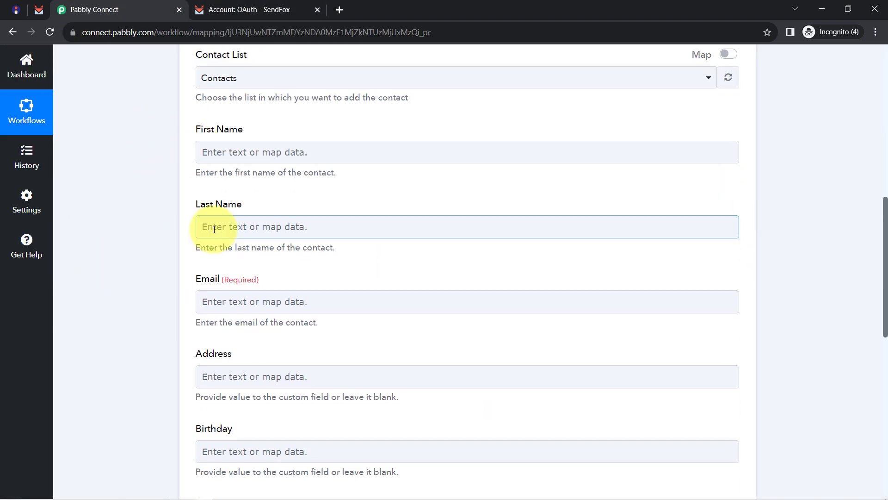
scroll(144, 352, down, 3)
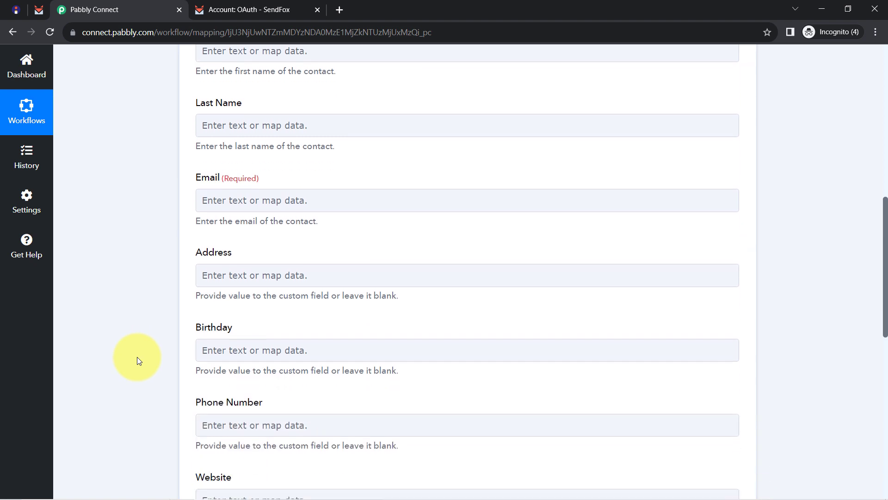
scroll(151, 278, down, 3)
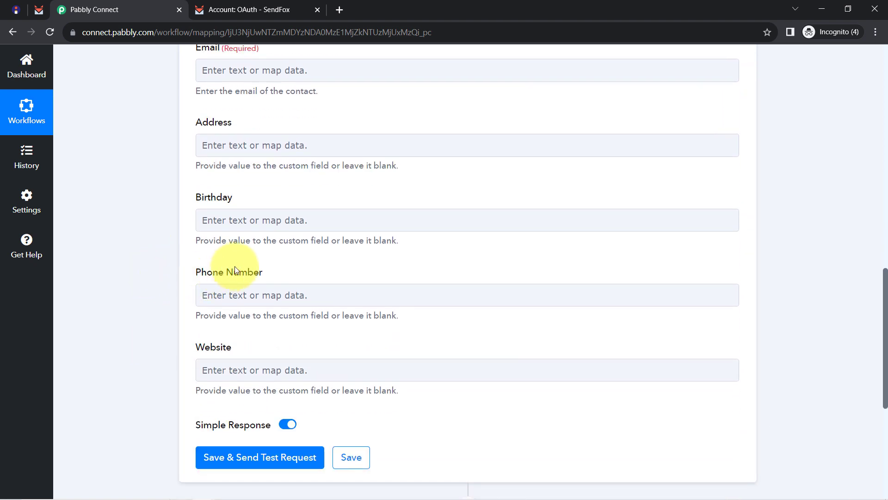
scroll(240, 262, up, 5)
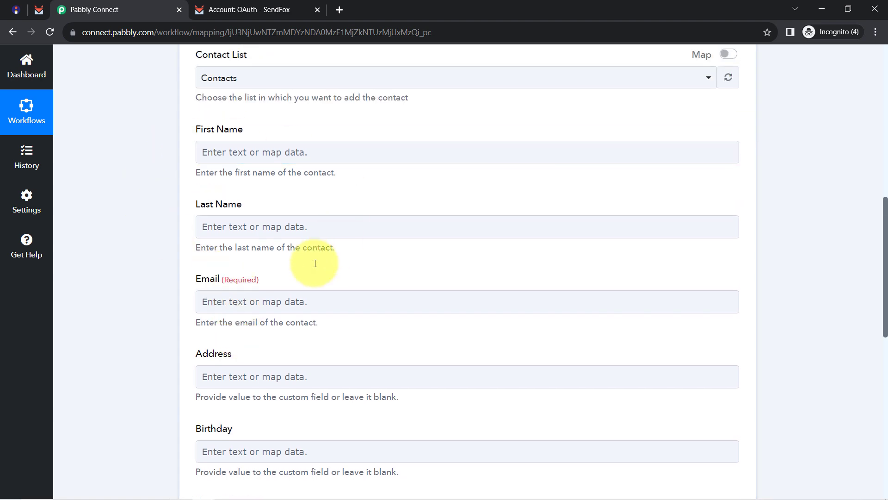
scroll(312, 261, up, 2)
scroll(291, 263, down, 2)
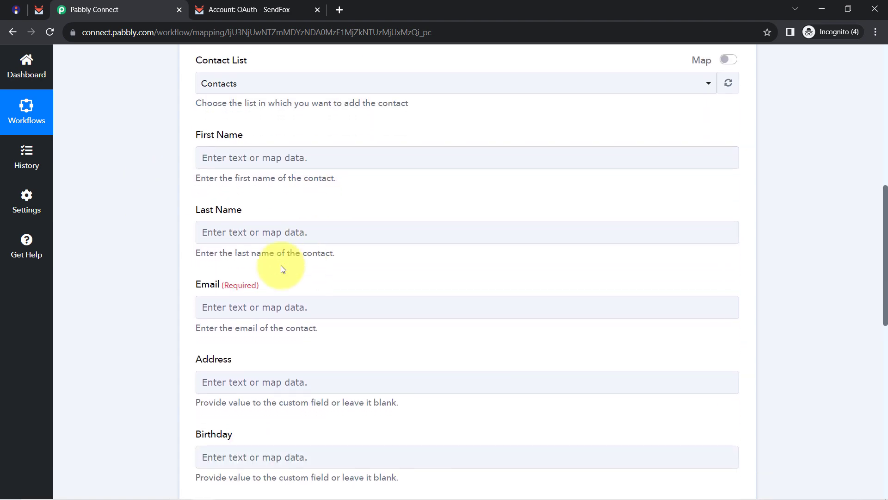
scroll(158, 219, up, 5)
scroll(156, 224, up, 8)
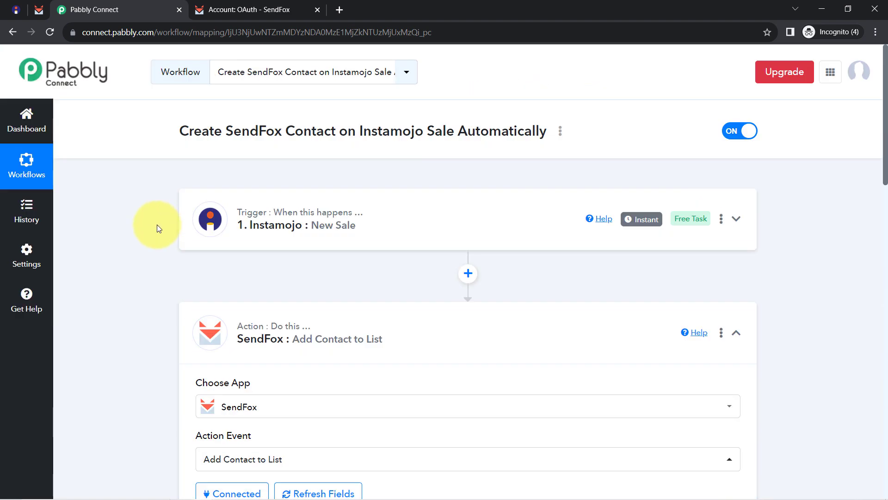
click(235, 224)
scroll(120, 282, down, 7)
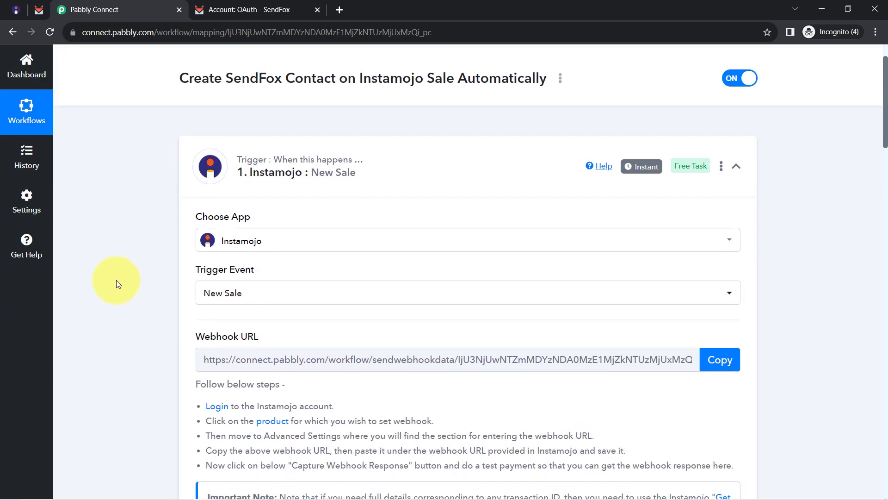
scroll(120, 283, down, 7)
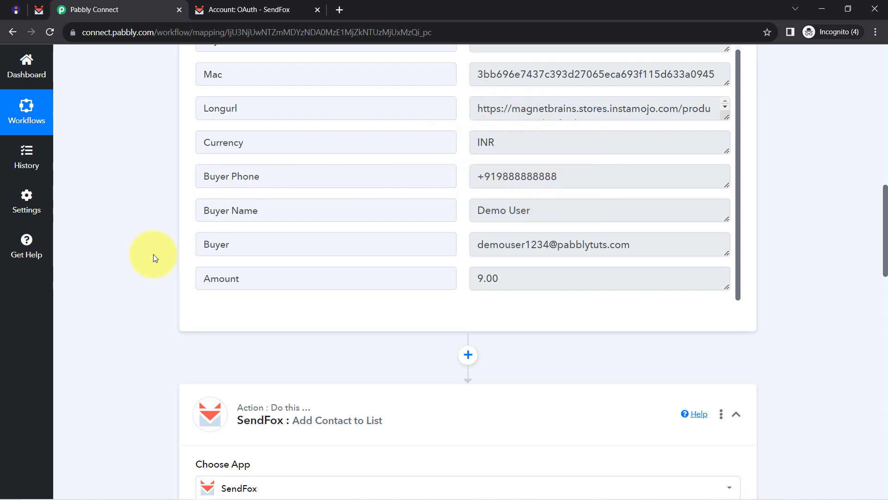
scroll(154, 257, down, 10)
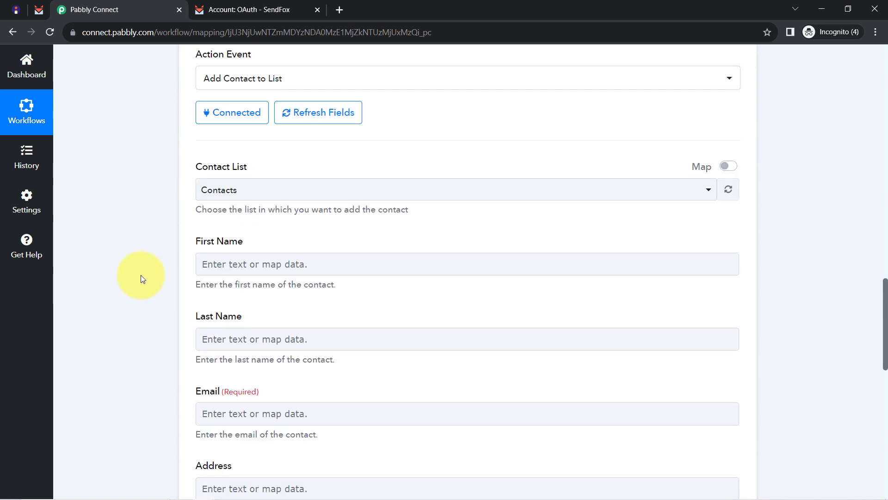
scroll(169, 204, down, 1)
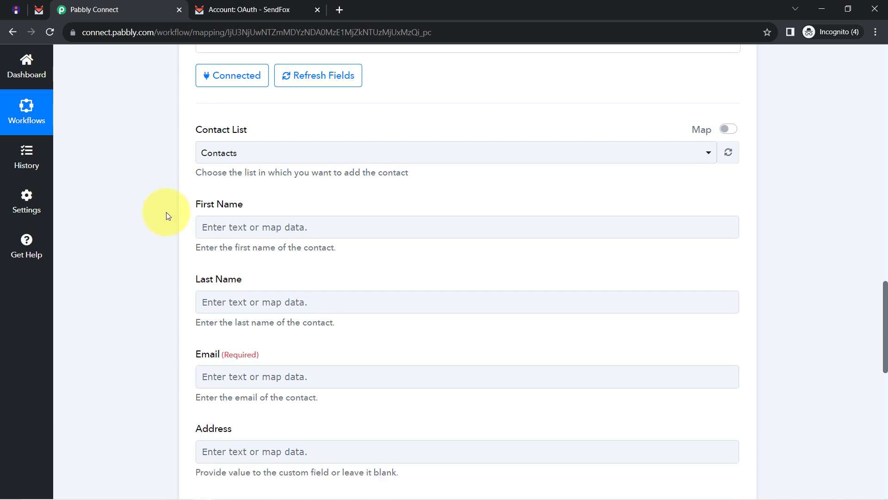
Map the Instamojo Buyer Name into the SendFox First Name field.
click(218, 206)
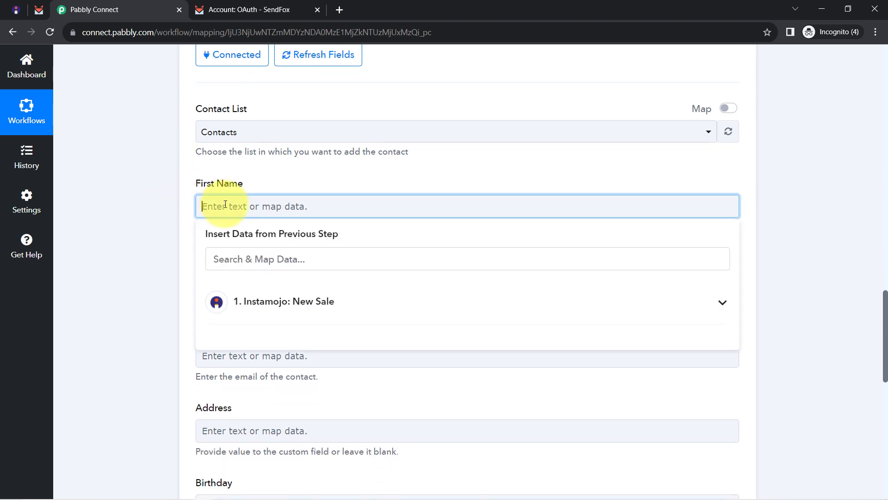
click(252, 303)
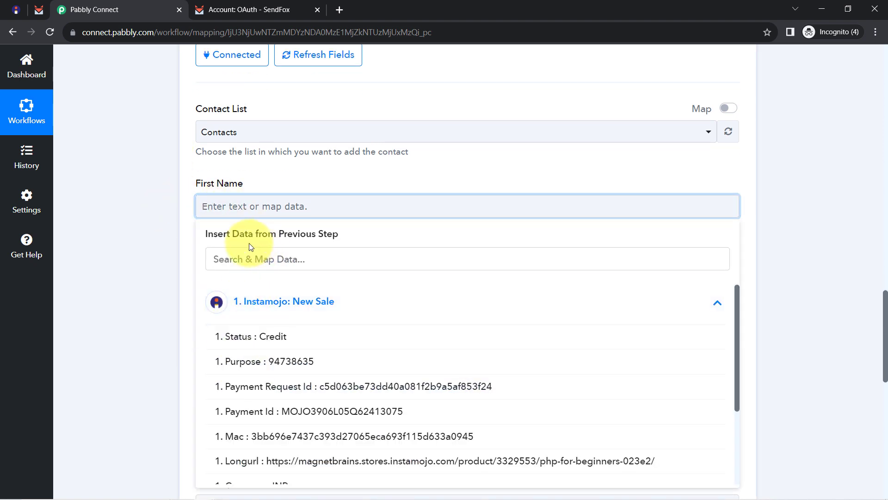
click(236, 262)
text(dem)
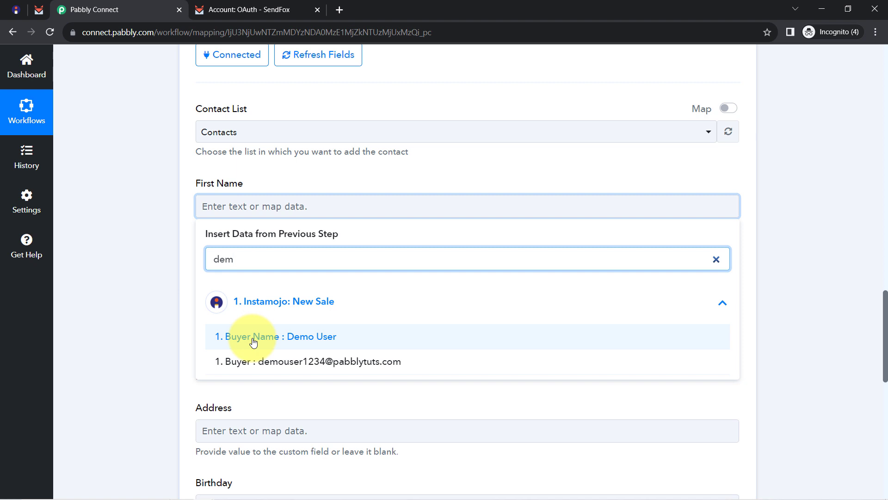
click(253, 342)
Map the Instamojo Buyer Name into the Last Name field as well.
scroll(142, 223, down, 1)
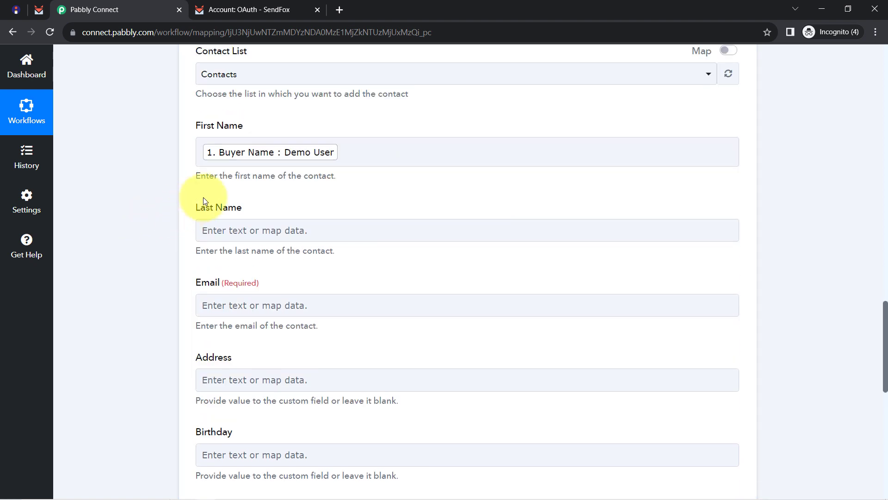
click(226, 229)
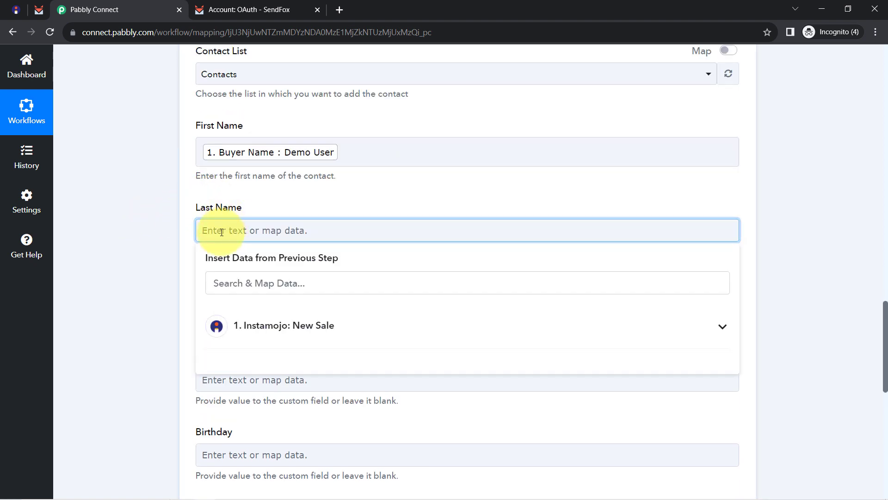
click(250, 330)
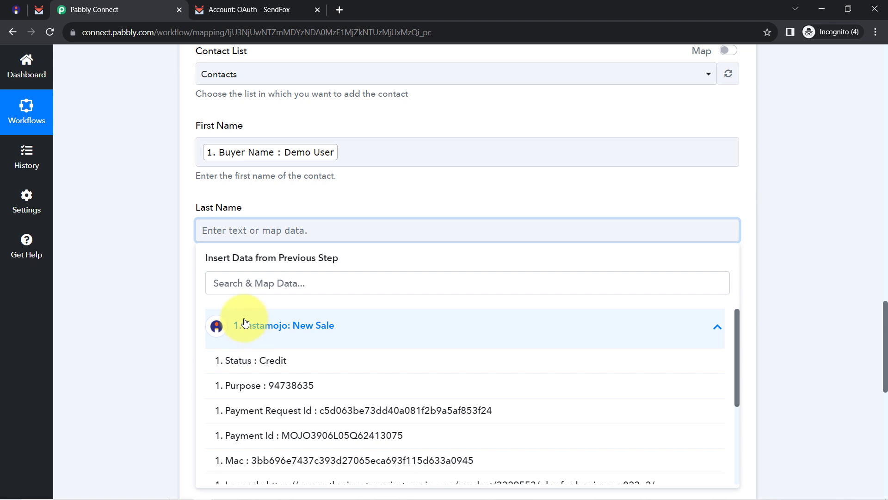
click(236, 290)
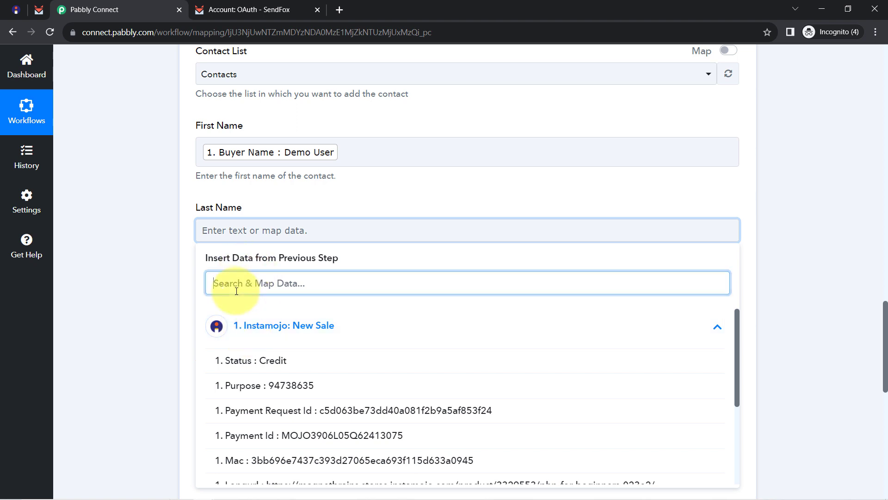
text(us)
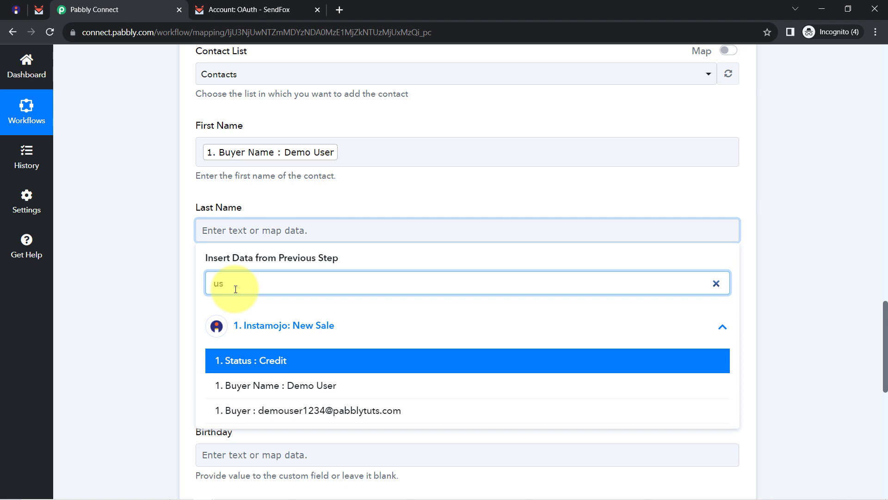
click(244, 387)
click(171, 198)
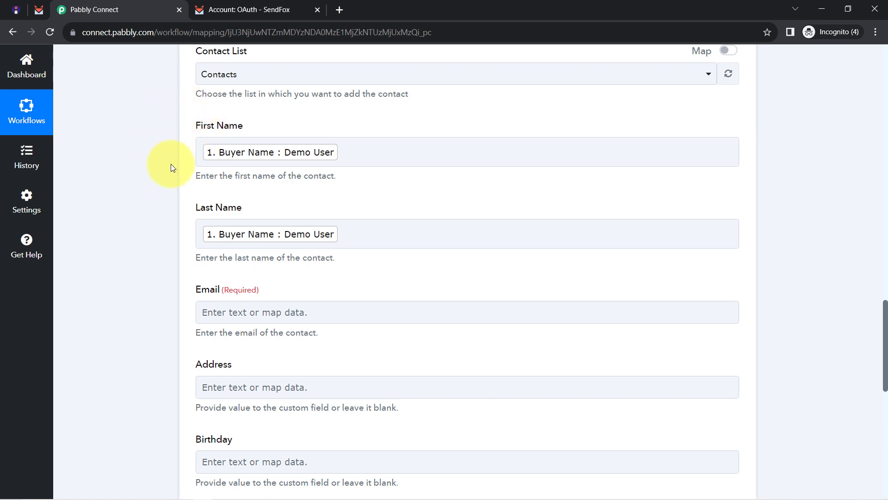
Map the Instamojo buyer's email into the SendFox Email field.
scroll(138, 200, down, 4)
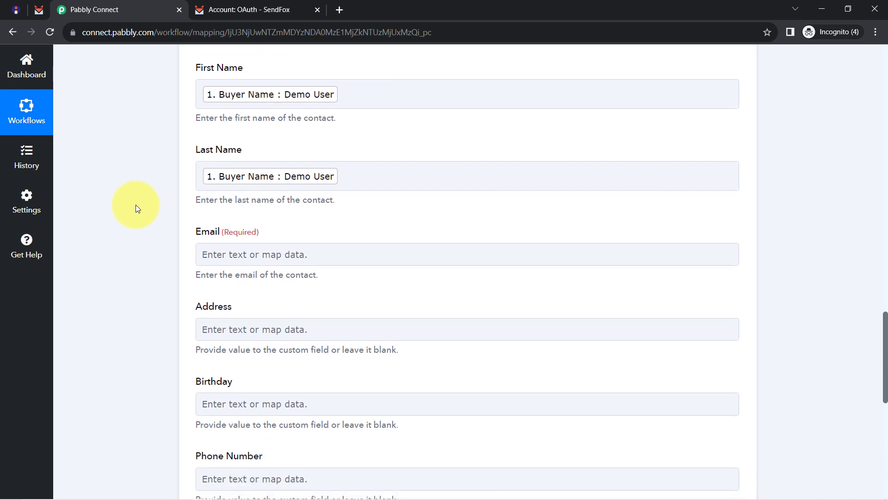
click(208, 140)
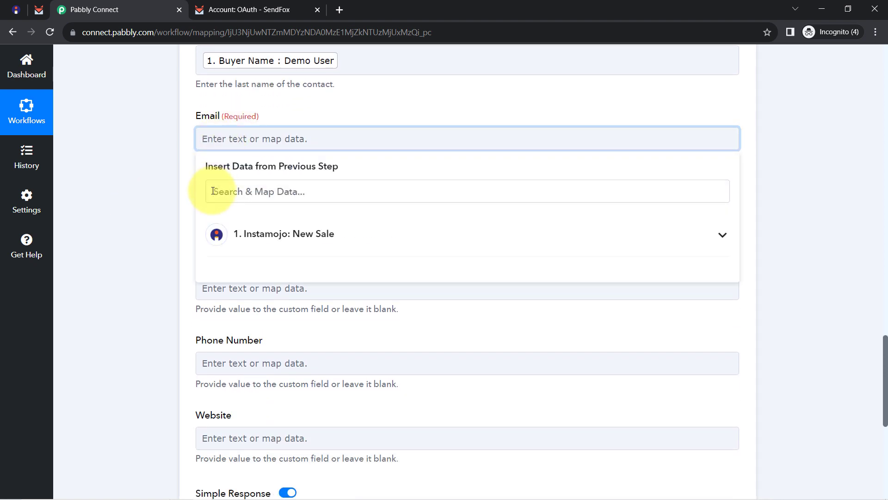
click(213, 191)
text(@)
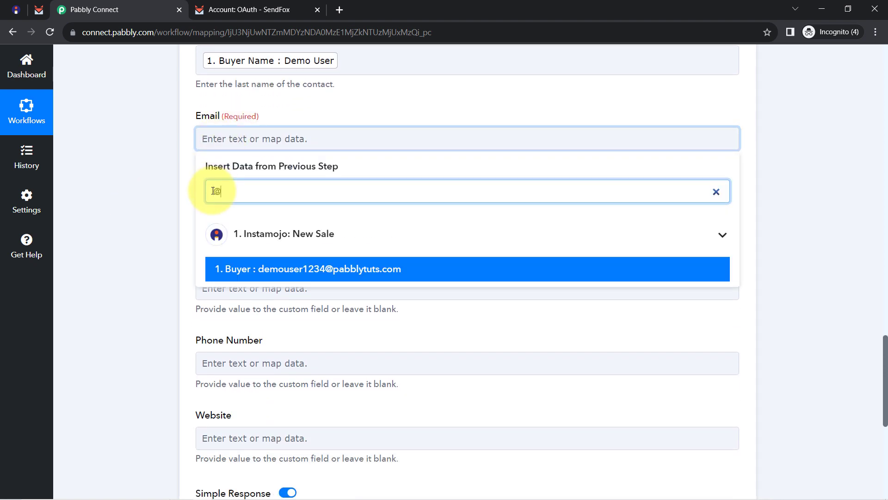
click(274, 273)
click(174, 198)
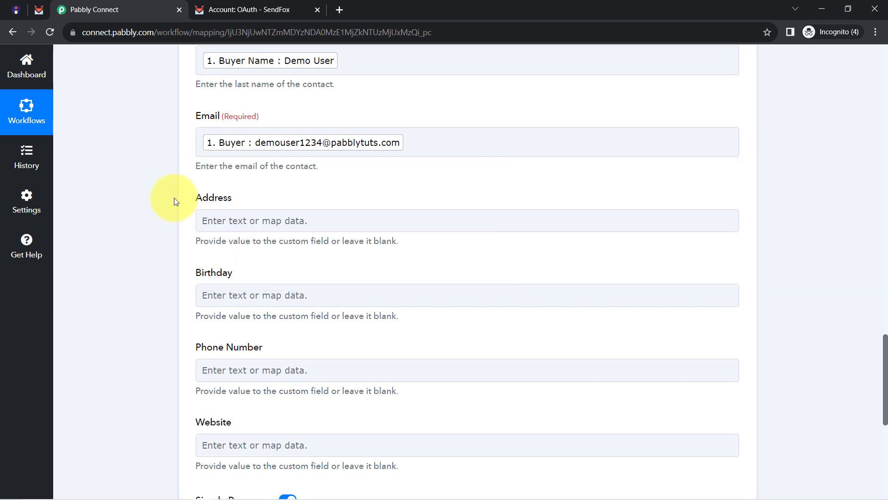
Map Buyer Phone from the New Sale data into the Phone Number field.
scroll(174, 198, down, 1)
scroll(174, 198, down, 2)
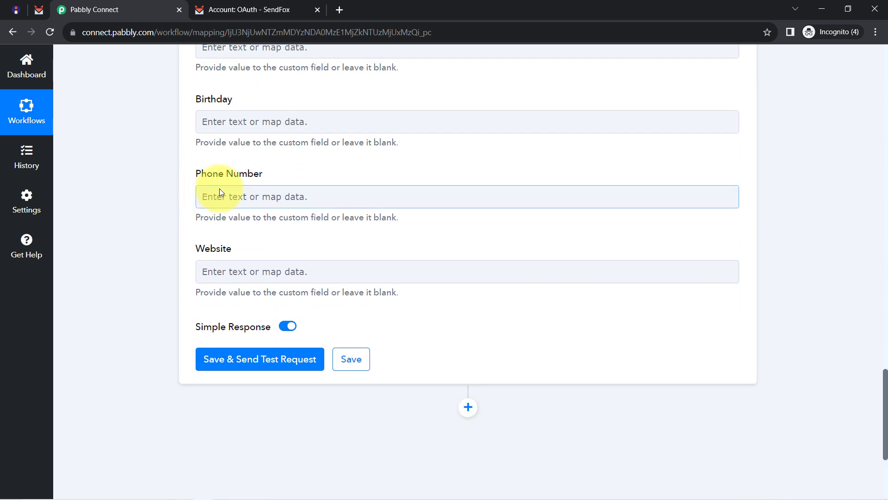
click(212, 196)
click(248, 290)
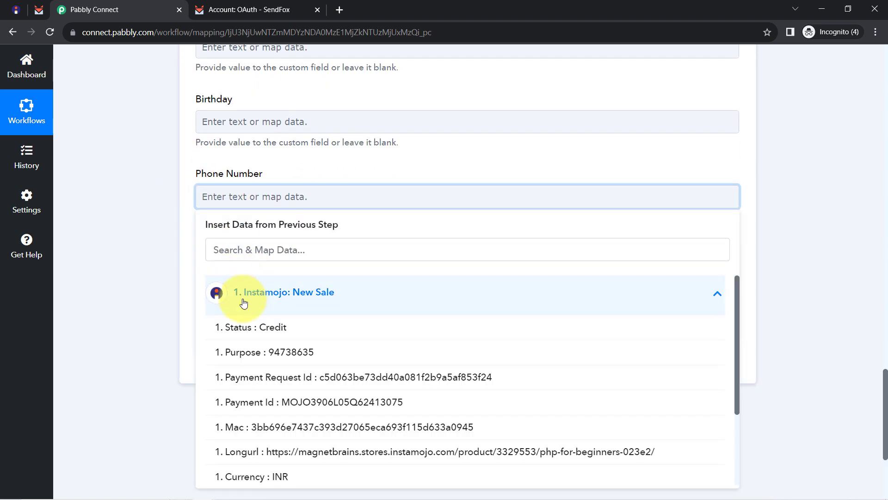
scroll(290, 406, down, 2)
click(290, 404)
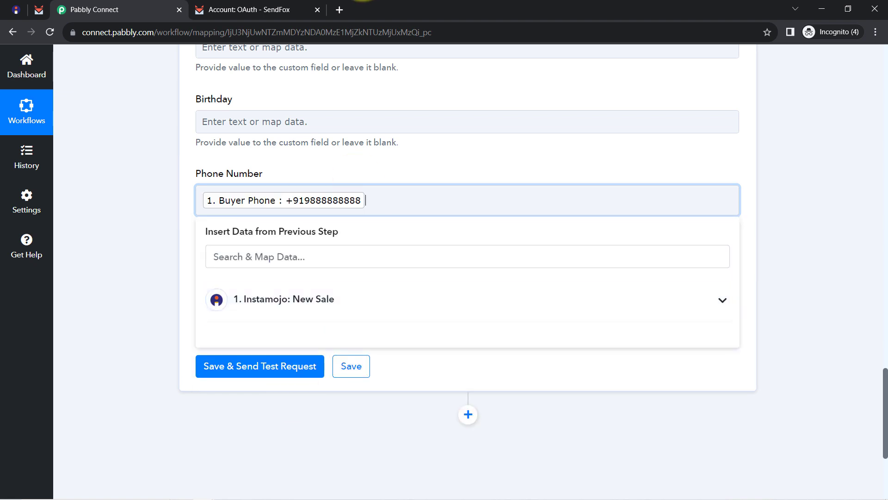
click(103, 188)
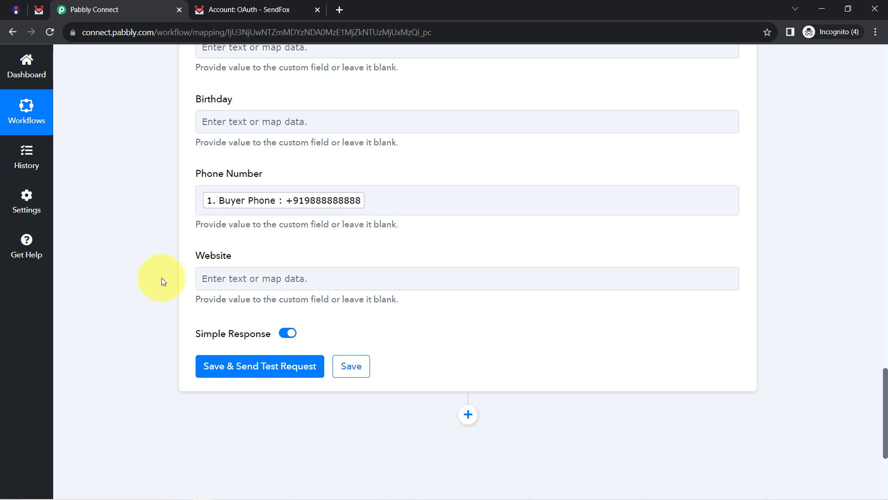
scroll(162, 282, up, 2)
click(287, 304)
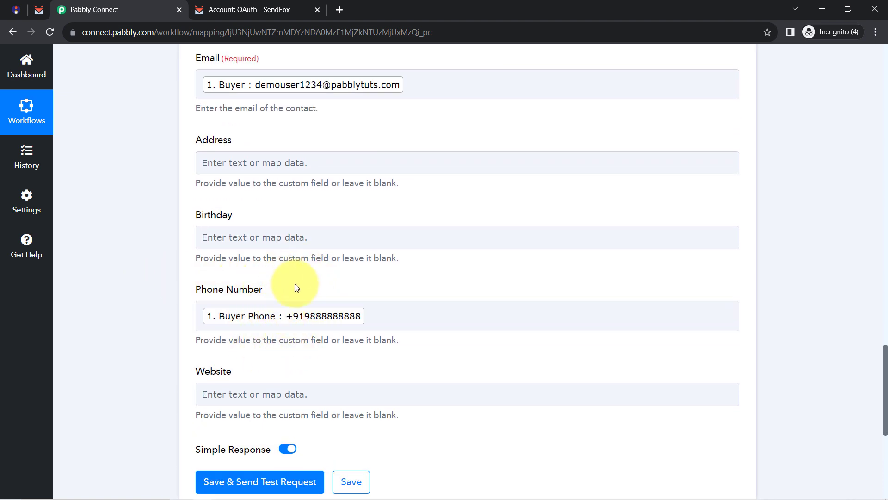
Type a test Birthday value, then clear it so Birthday stays blank.
click(219, 239)
text(34534545)
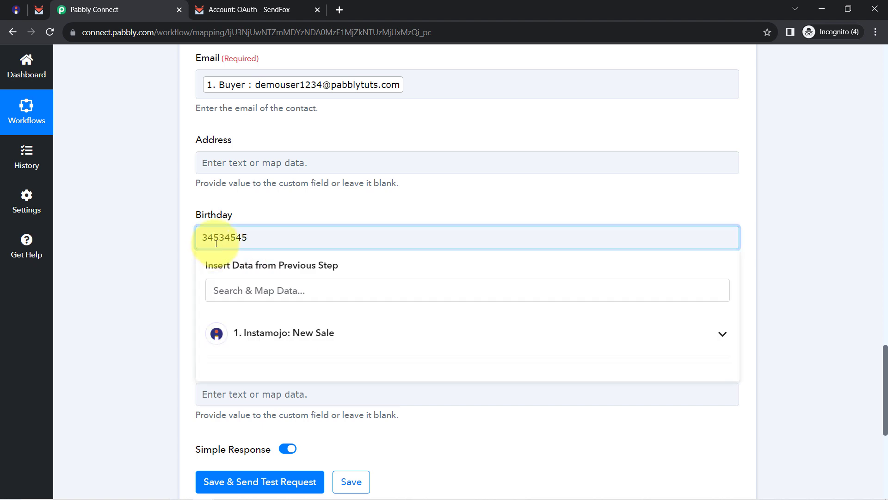
double_click(216, 243)
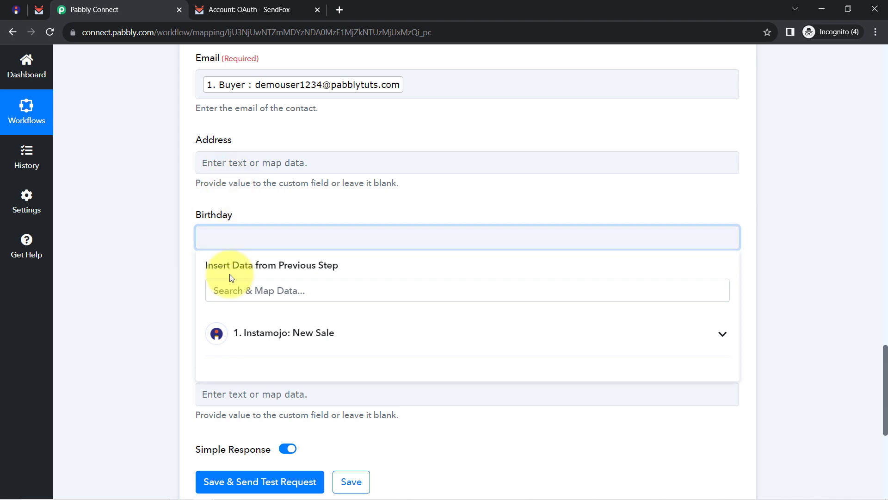
click(168, 238)
scroll(141, 289, down, 4)
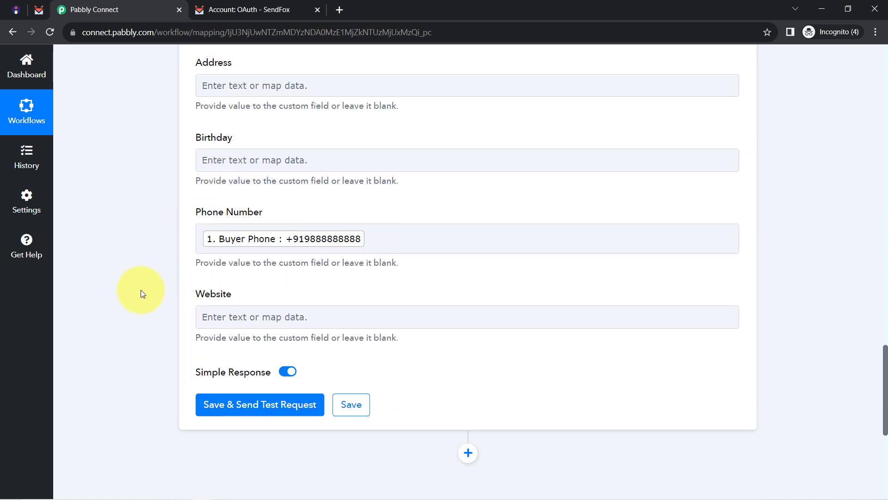
Save and test the SendFox step, checking the response shows the new contact's email and name.
click(251, 308)
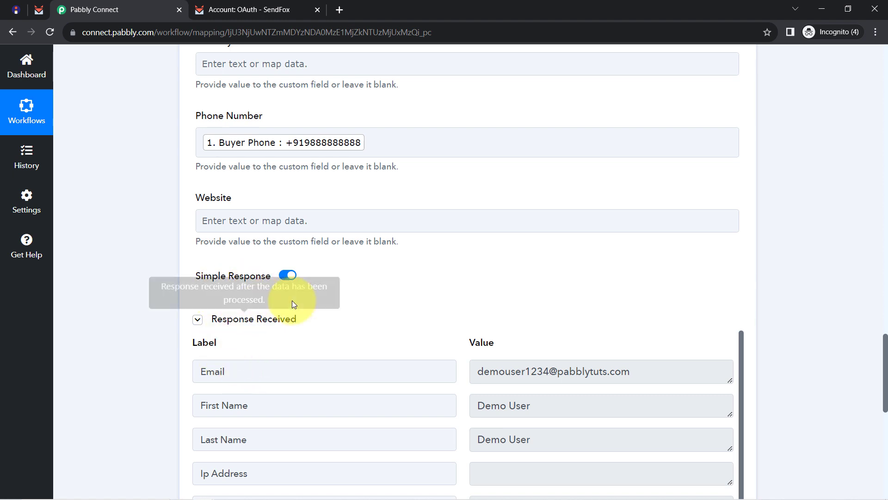
scroll(419, 309, down, 1)
scroll(419, 309, down, 2)
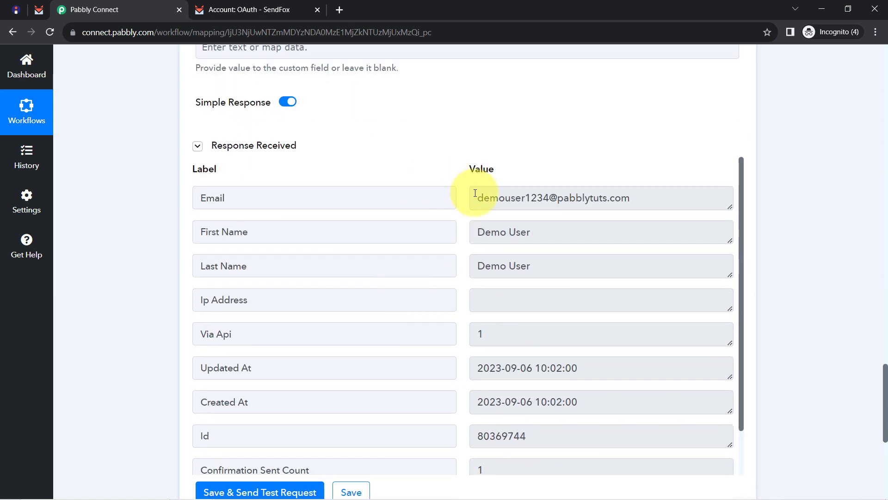
click(40, 10)
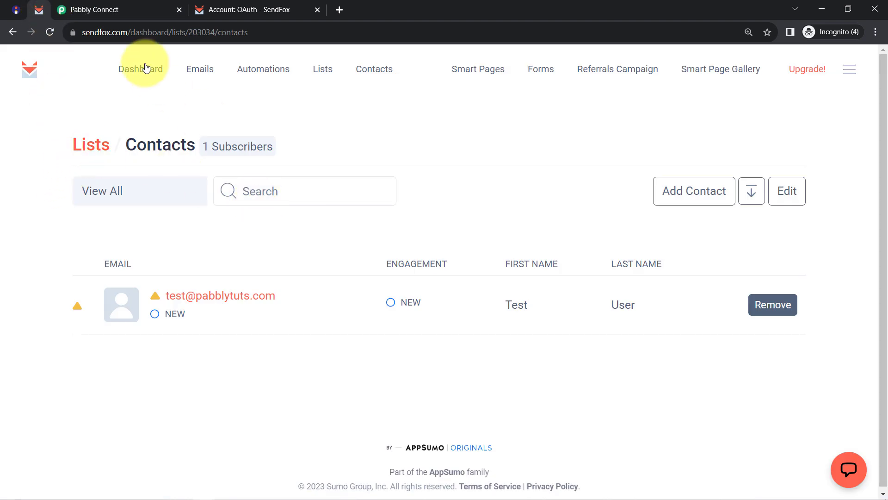
Refresh SendFox and check the new contact's profile shows Source API, name, email and phone.
click(51, 33)
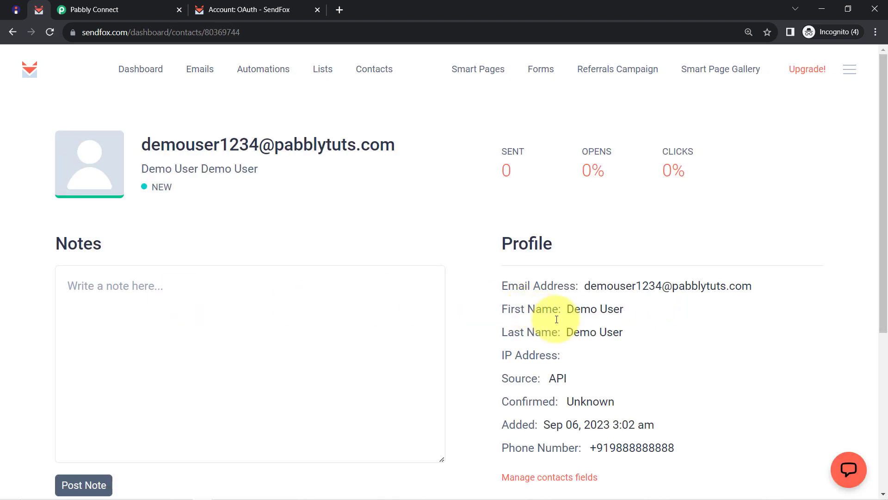
drag(590, 447, 526, 294)
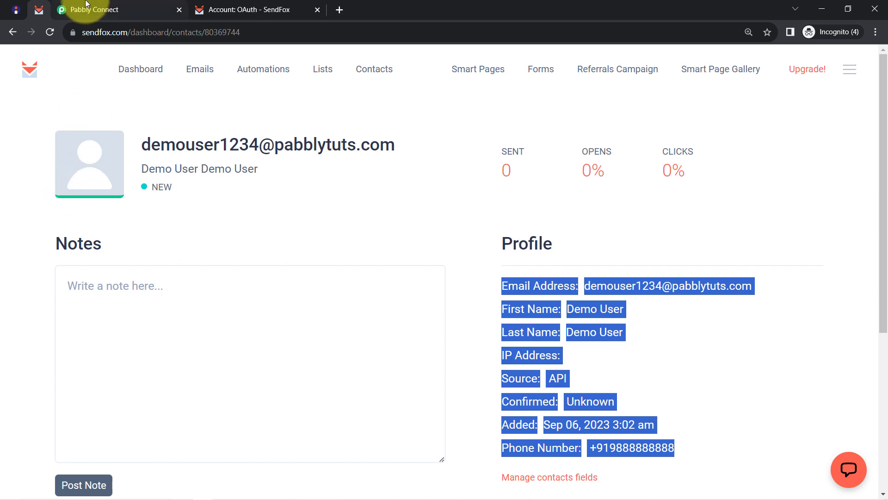
click(74, 8)
Collapse the Instamojo trigger step and the SendFox action step.
scroll(100, 248, up, 8)
scroll(104, 249, up, 20)
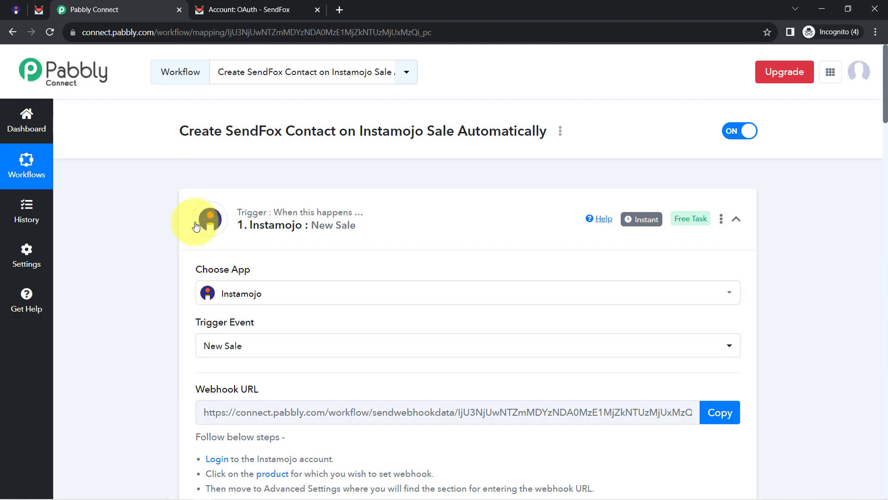
click(241, 223)
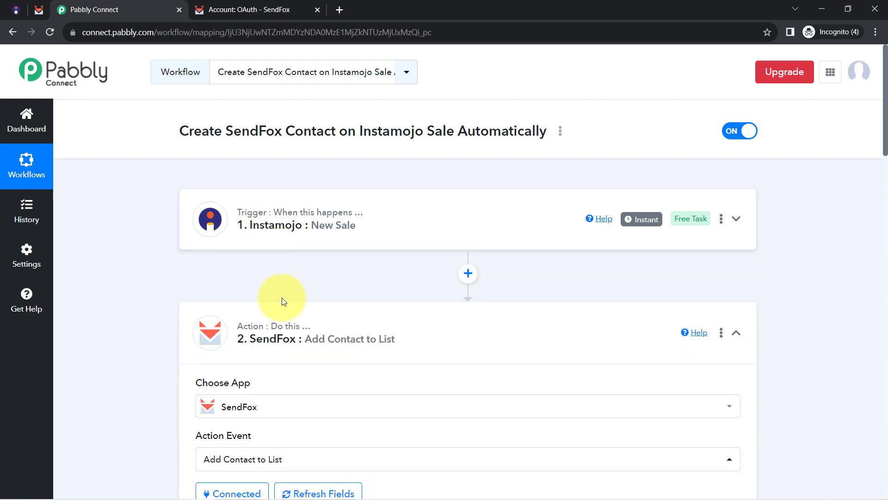
click(285, 325)
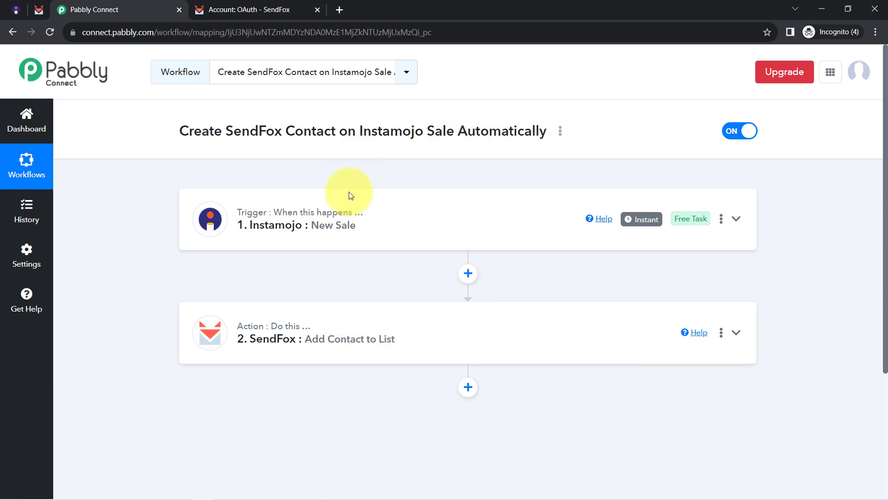
Generate the workflow's share link from its Share option and copy it.
click(559, 132)
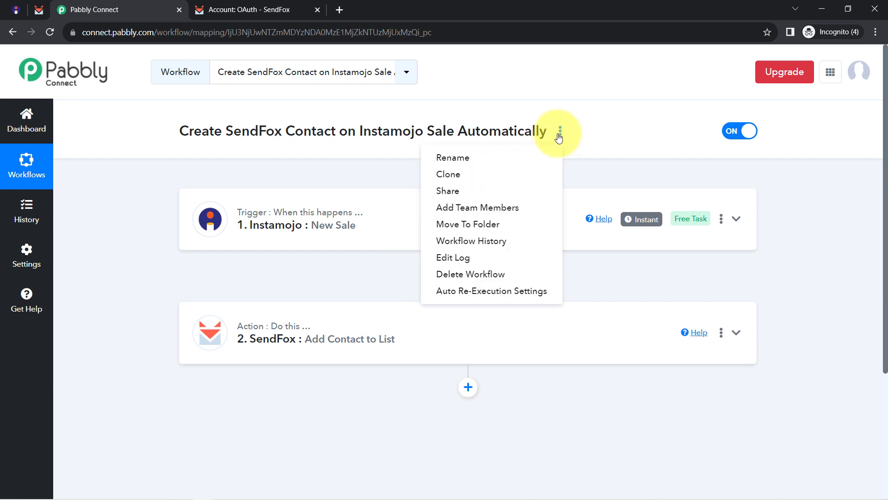
click(460, 191)
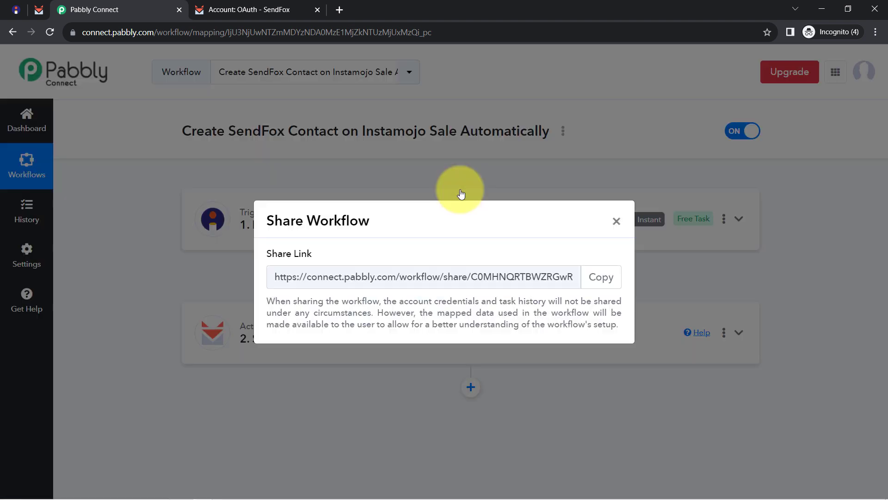
click(586, 274)
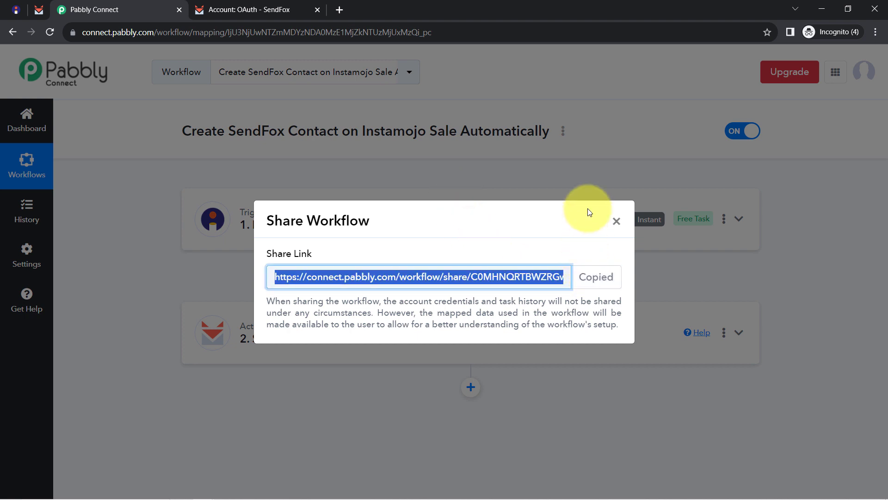